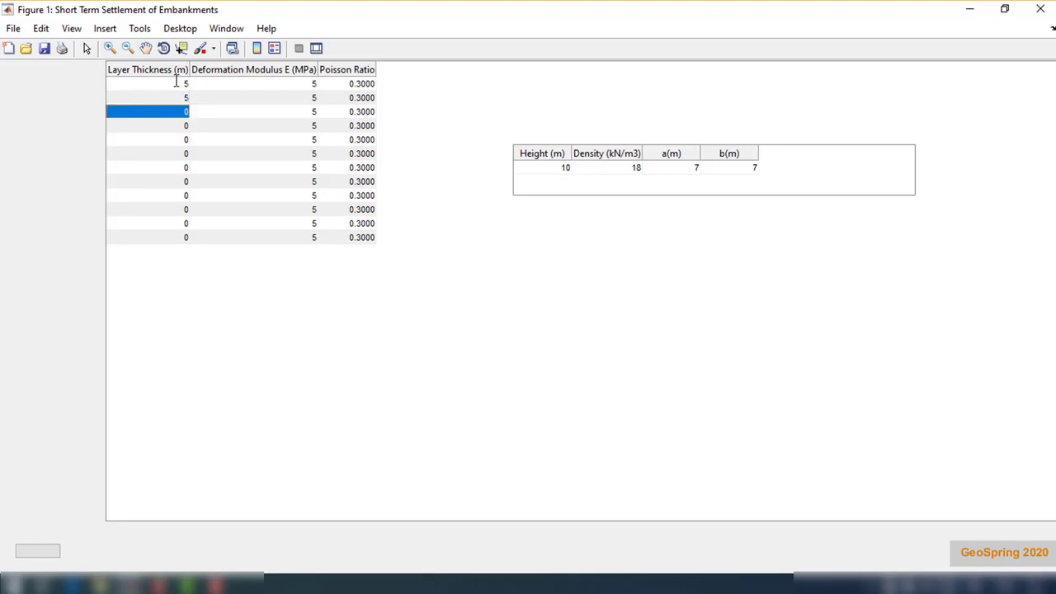
# Set the layer thickness of the third and fourth soil layers to 7 m each
pyautogui.write('1')
pyautogui.press('Return')
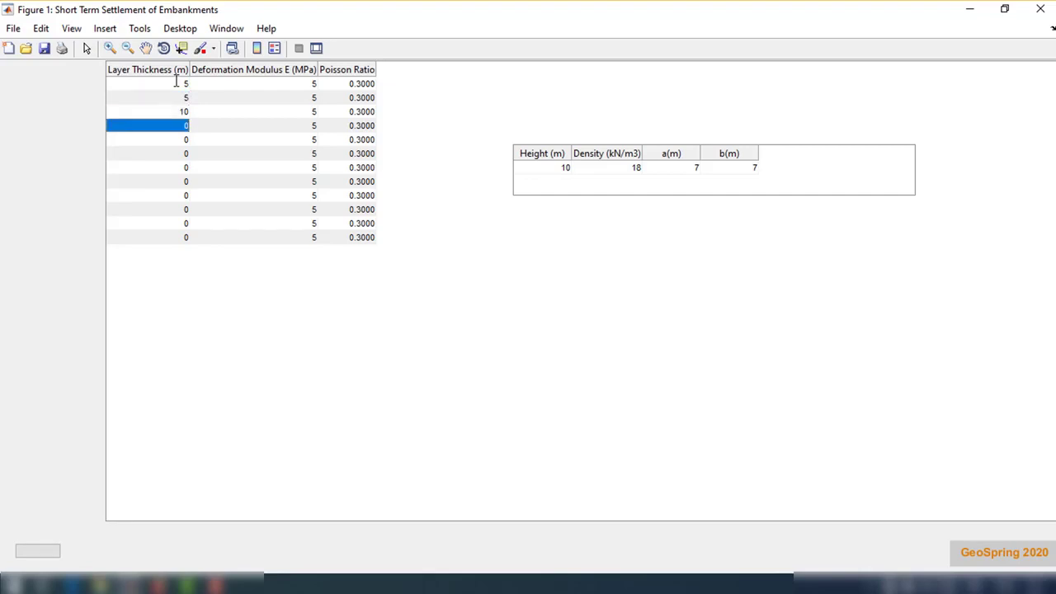
pyautogui.doubleClick(181, 111)
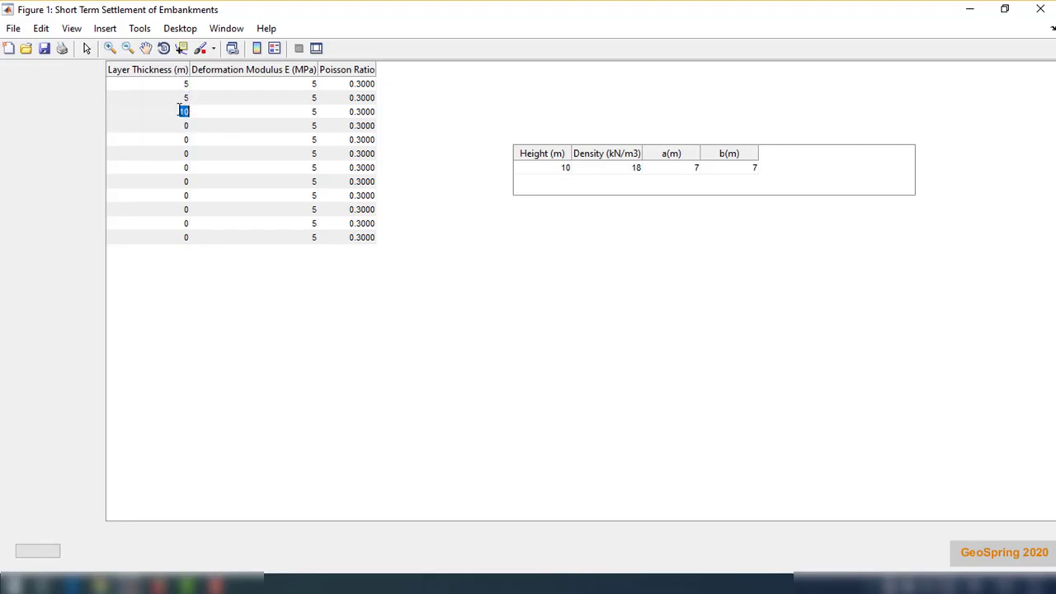
pyautogui.write('7')
pyautogui.press('Return')
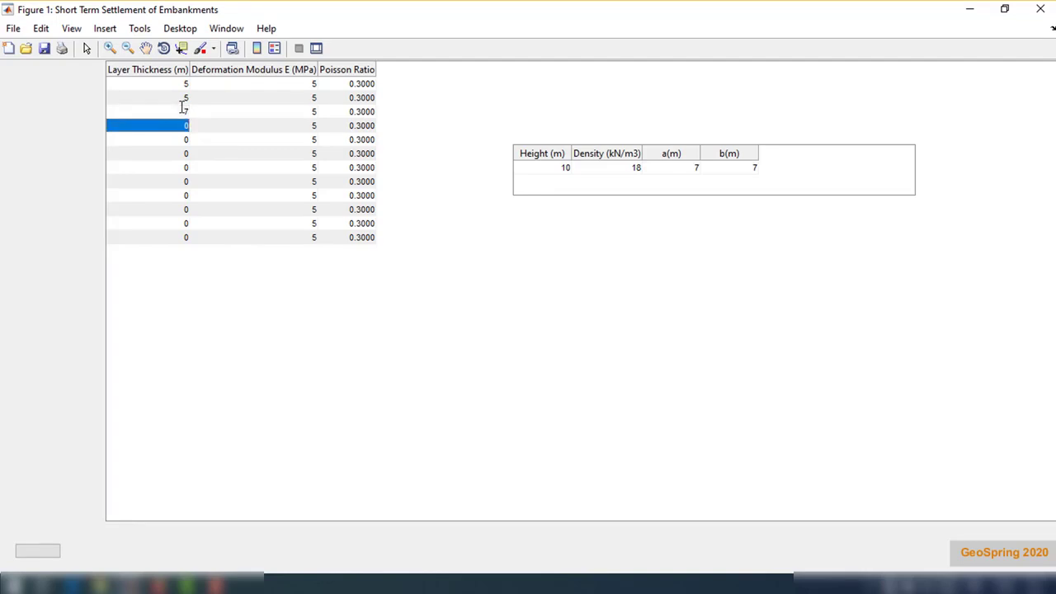
pyautogui.write('7')
pyautogui.press('Return')
# Set the deformation modulus of the first four layers to 10, 15, 25 and 35 MPa
pyautogui.doubleClick(301, 86)
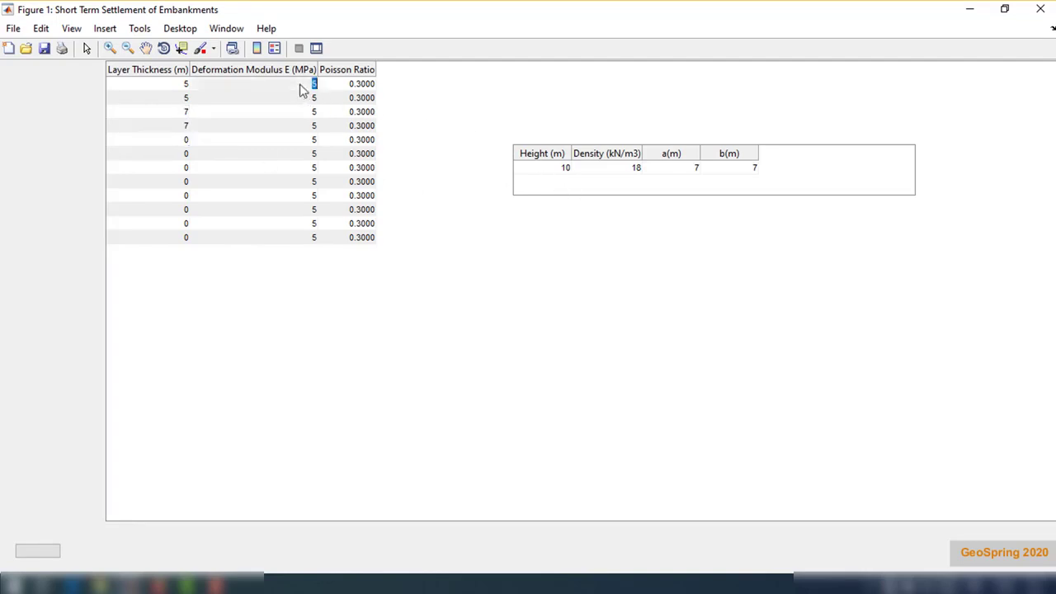
pyautogui.write('10')
pyautogui.press('Return')
pyautogui.write('15')
pyautogui.press('Return')
pyautogui.write('2')
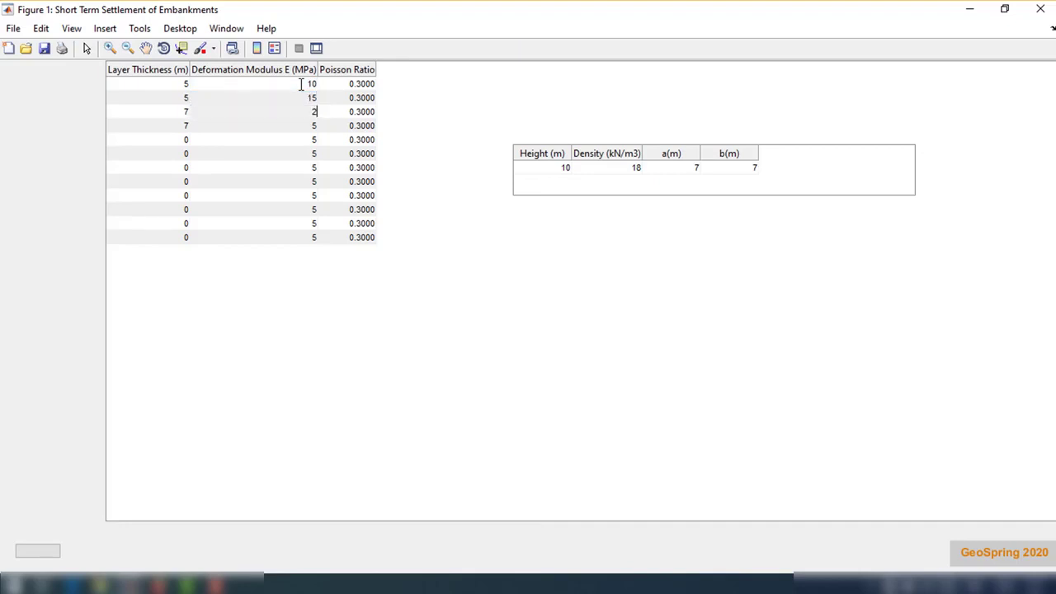
pyautogui.press('Return')
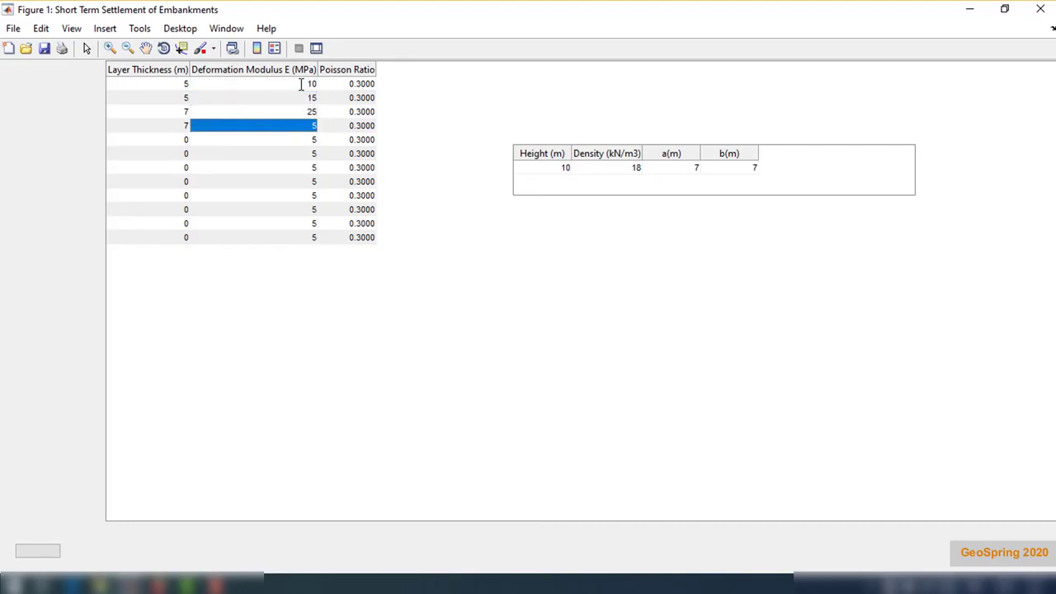
pyautogui.write('35')
pyautogui.press('Return')
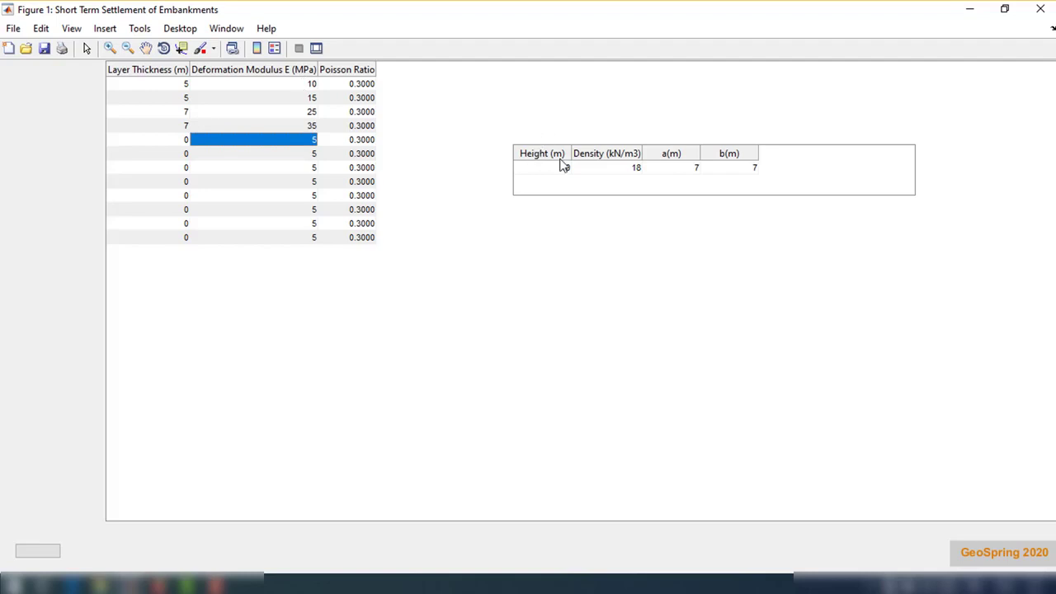
# Set the embankment height to 7 m and its density to 20 kN/m3
pyautogui.doubleClick(566, 172)
pyautogui.write('7')
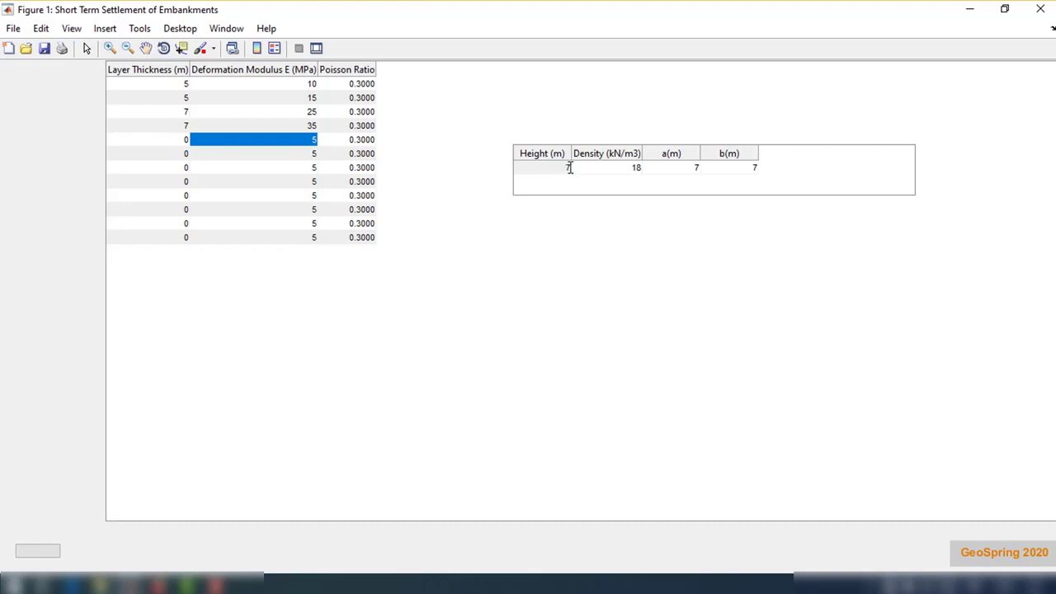
pyautogui.doubleClick(632, 169)
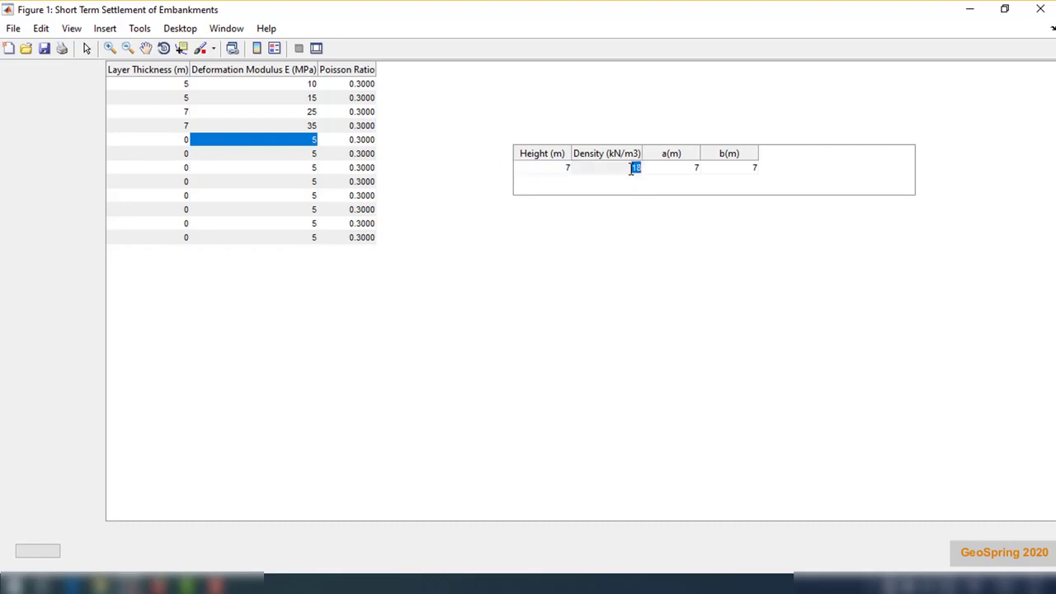
pyautogui.write('20')
pyautogui.press('Return')
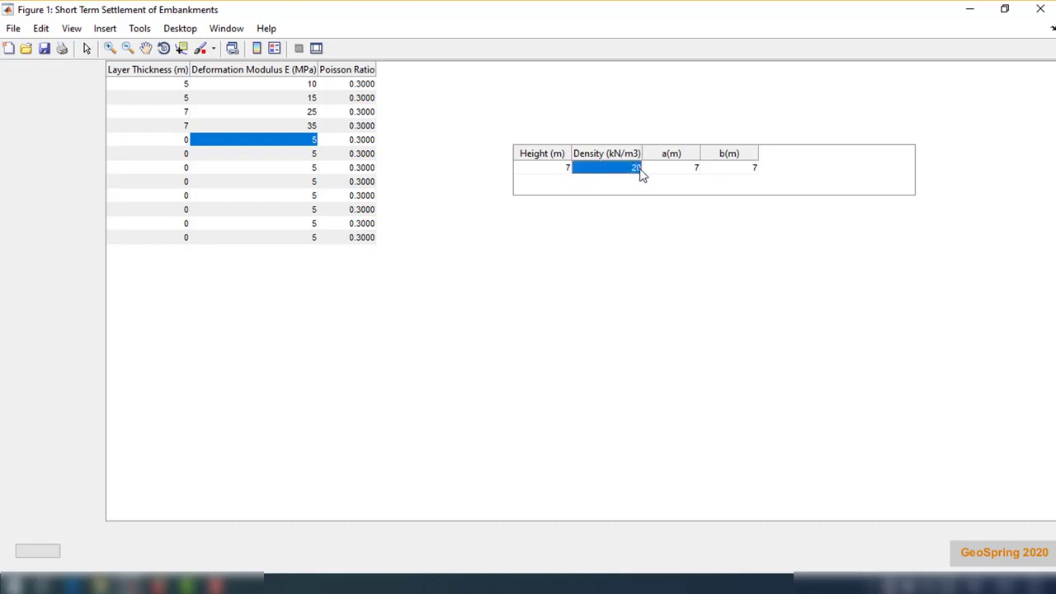
# Set the embankment dimensions a to 5 m and b to 6 m
pyautogui.doubleClick(689, 170)
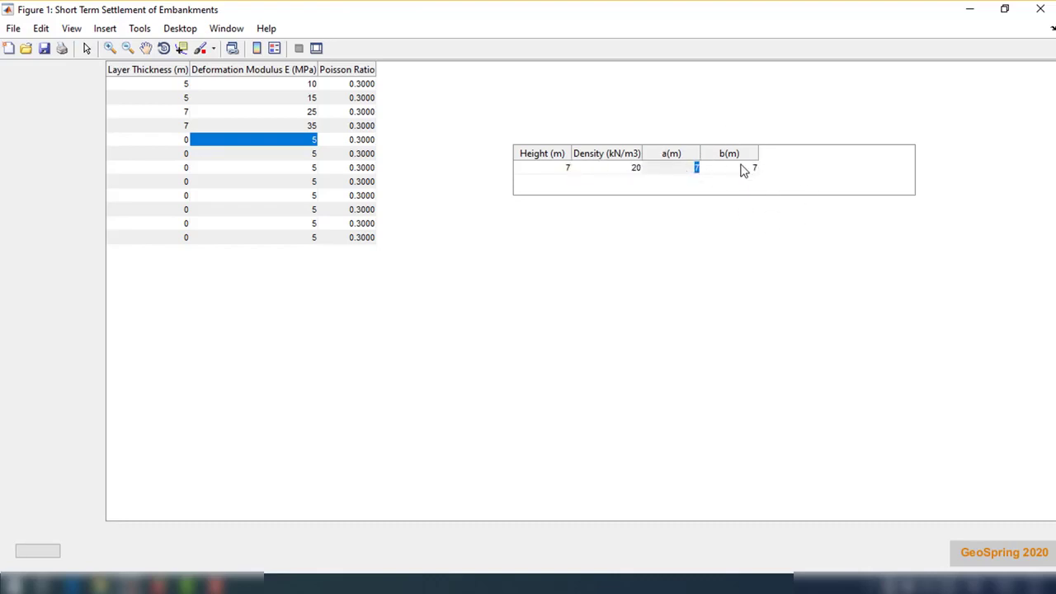
pyautogui.click(706, 264)
pyautogui.doubleClick(698, 169)
pyautogui.write('5')
pyautogui.press('Return')
pyautogui.doubleClick(722, 170)
pyautogui.press('Return')
# Set the Poisson ratio of the first four layers to 0.33, 0.35, 0.4 and 0.4
pyautogui.doubleClick(361, 86)
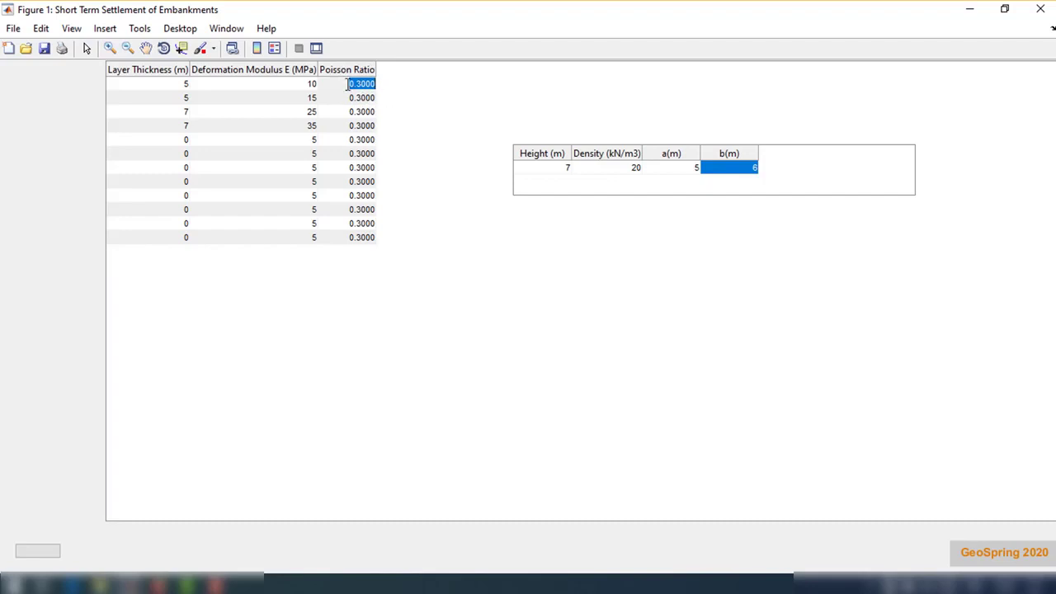
pyautogui.write('.33')
pyautogui.press('Return')
pyautogui.press('BackSpace')
pyautogui.write('.35')
pyautogui.press('Return')
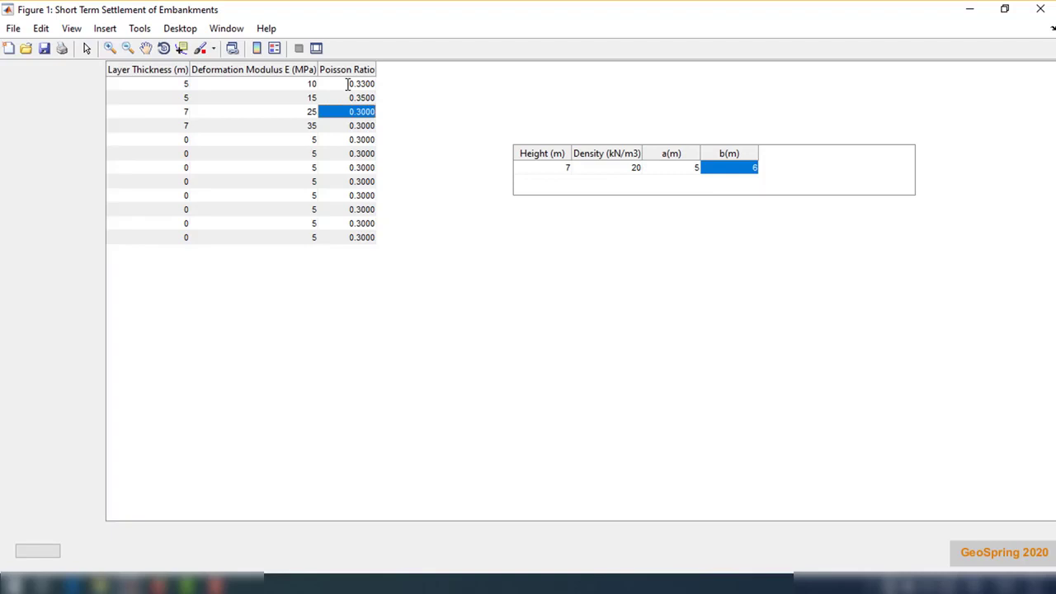
pyautogui.press('BackSpace')
pyautogui.write('.4')
pyautogui.press('Return')
pyautogui.press('BackSpace')
pyautogui.press('Return')
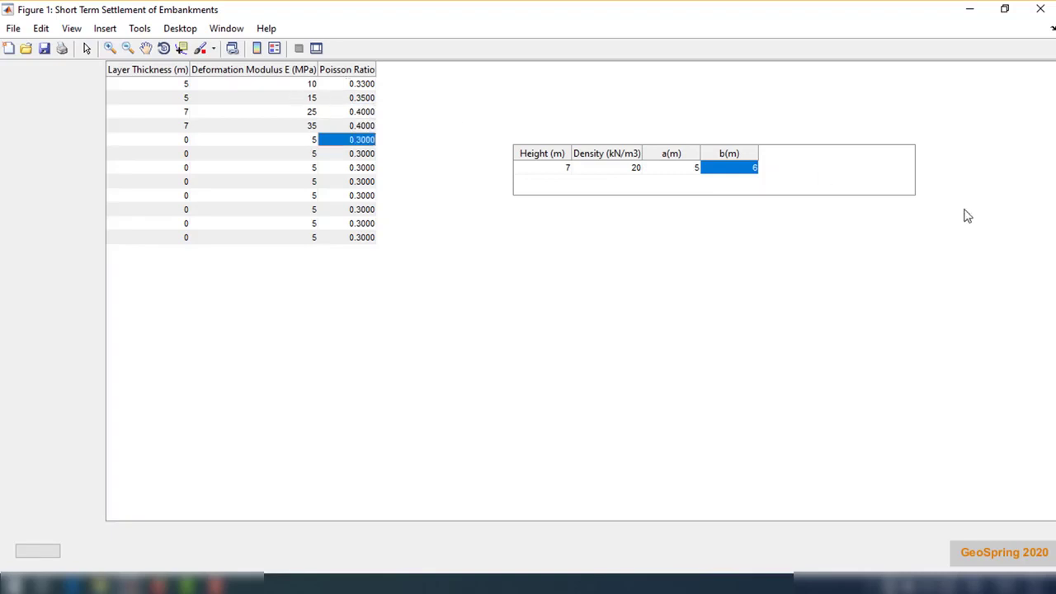
# Calculate the short-term settlement, view the curve along the embankment width and close the results
pyautogui.click(37, 551)
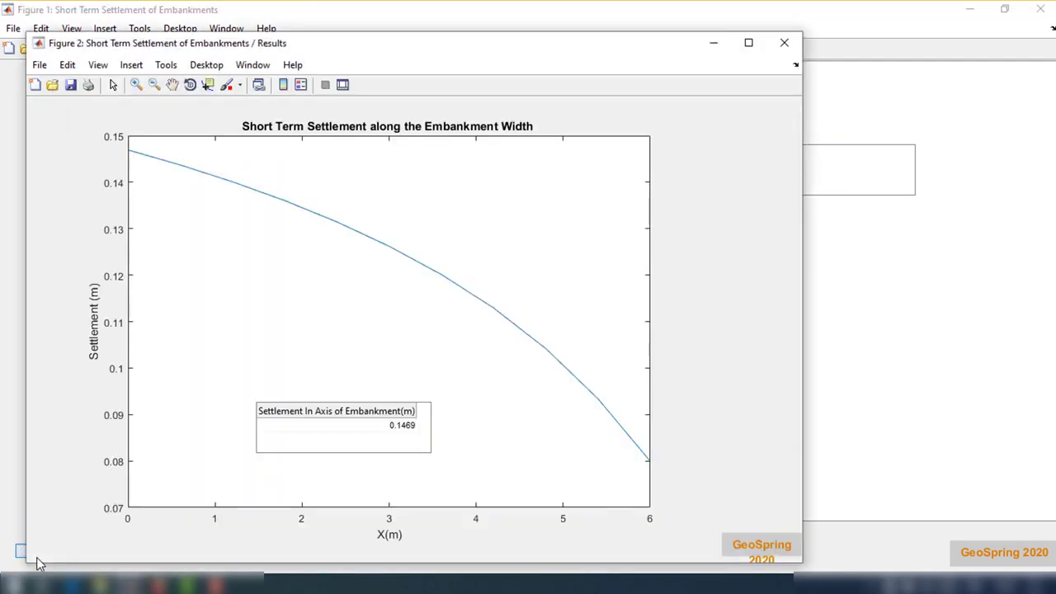
pyautogui.moveTo(393, 52); pyautogui.dragTo(513, 27)
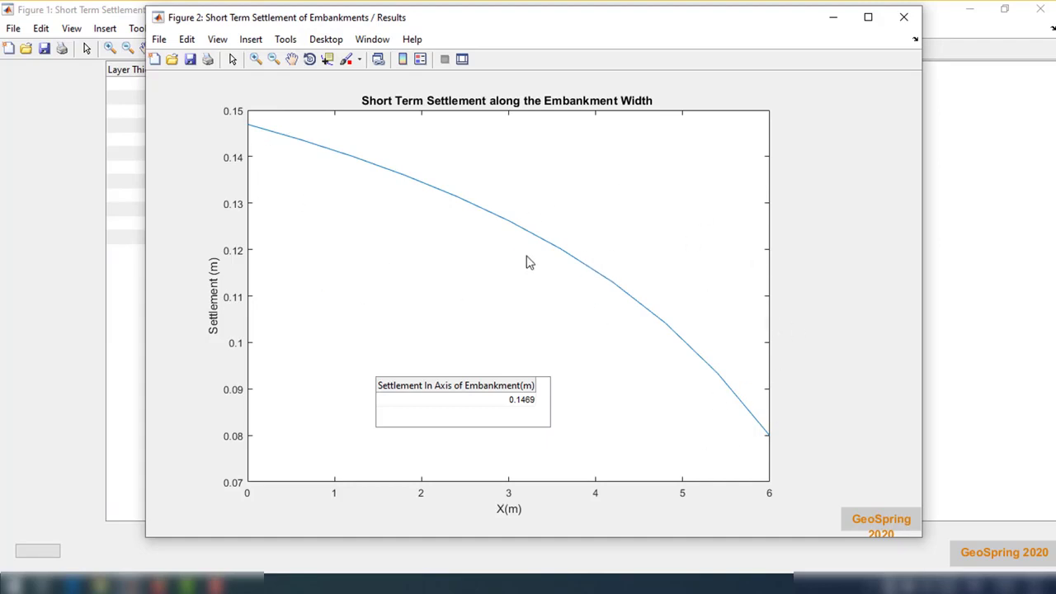
pyautogui.click(900, 20)
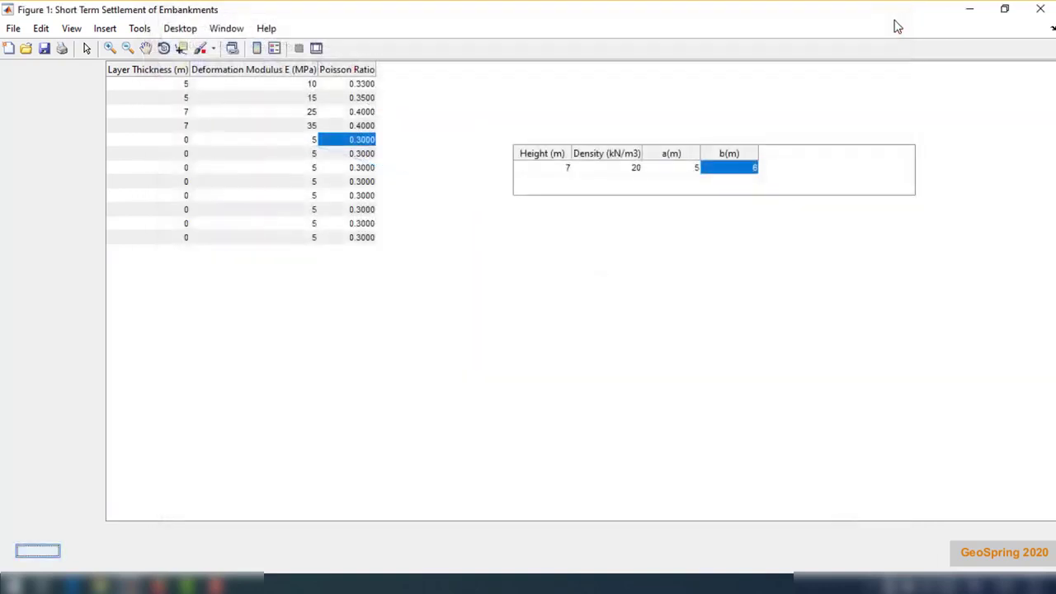
# Leave the short-term settlement calculation and open the Oedometric Settlement calculation for embankments
pyautogui.click(1040, 10)
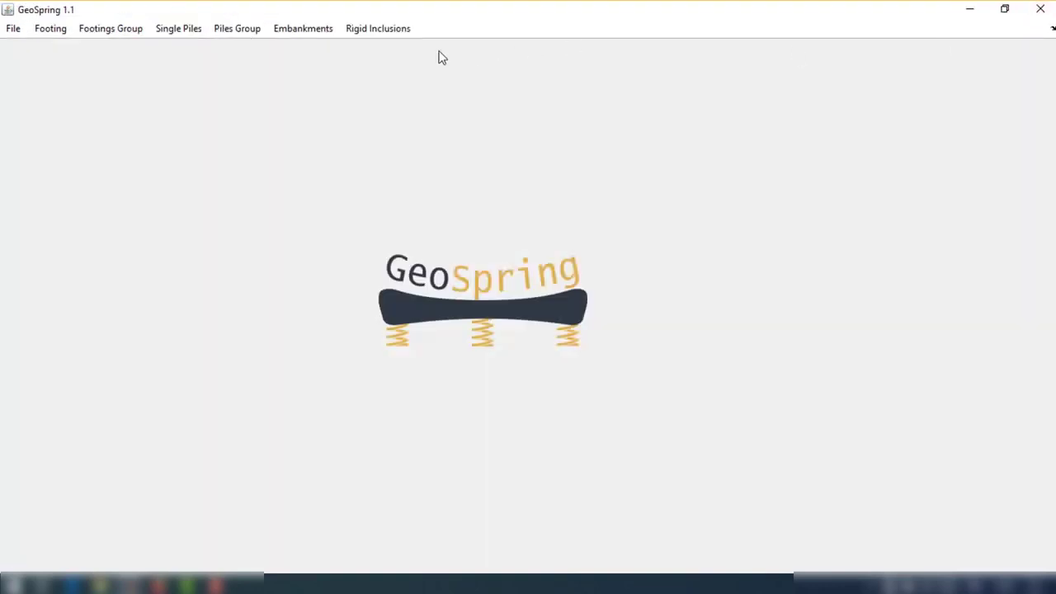
pyautogui.click(318, 28)
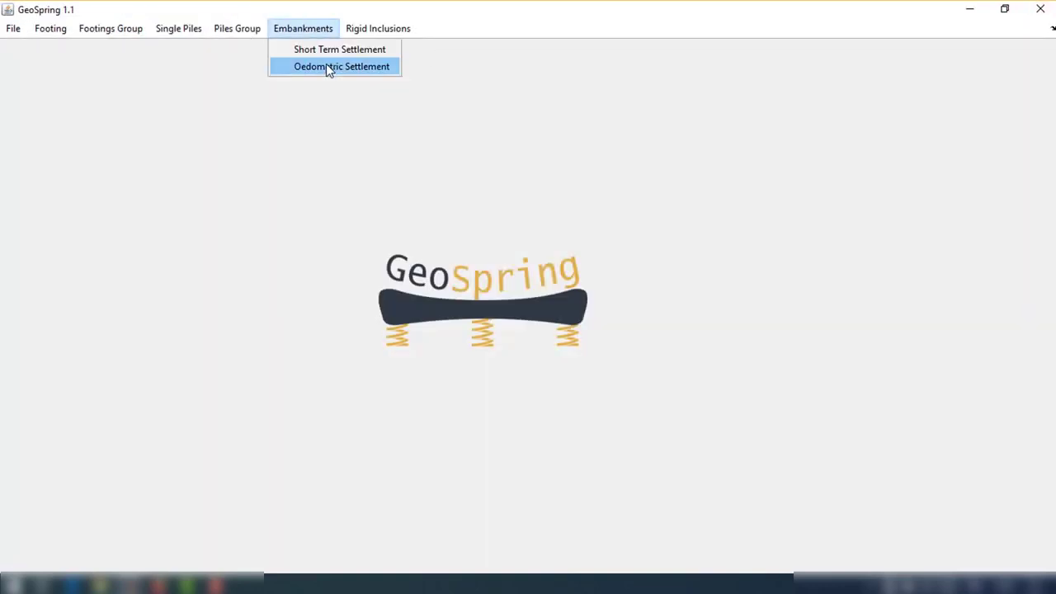
pyautogui.click(327, 68)
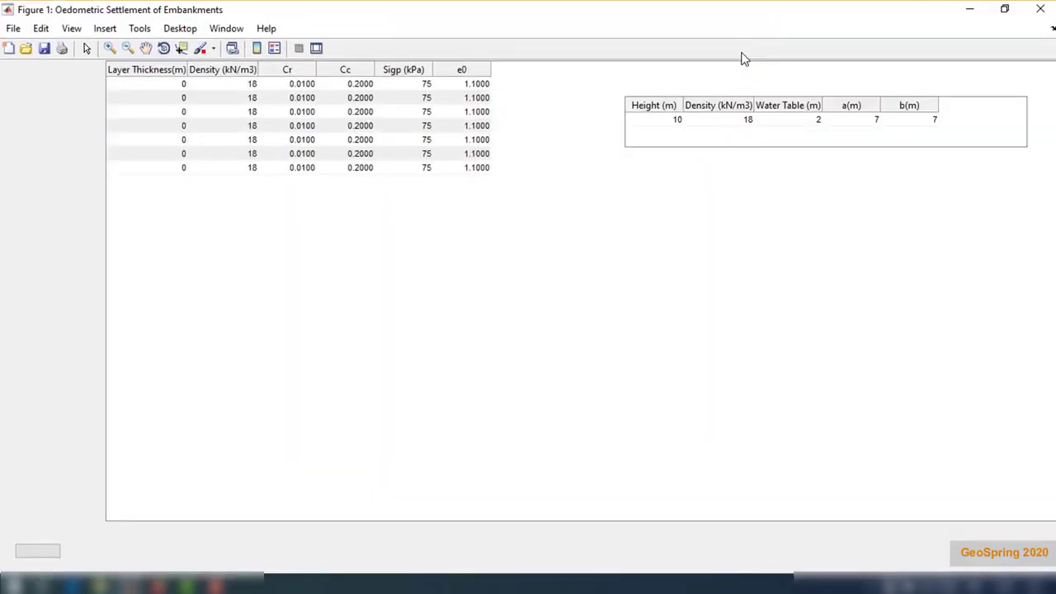
# Set the layer thickness of the first three soil layers to 5 m each
pyautogui.click(178, 84)
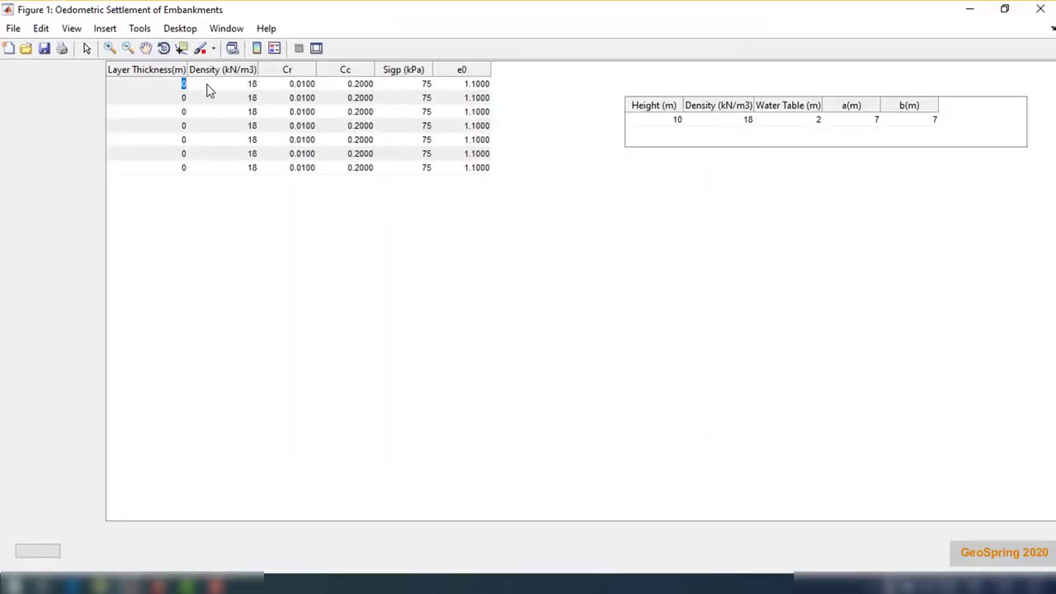
pyautogui.write('5')
pyautogui.press('Return')
pyautogui.write('5')
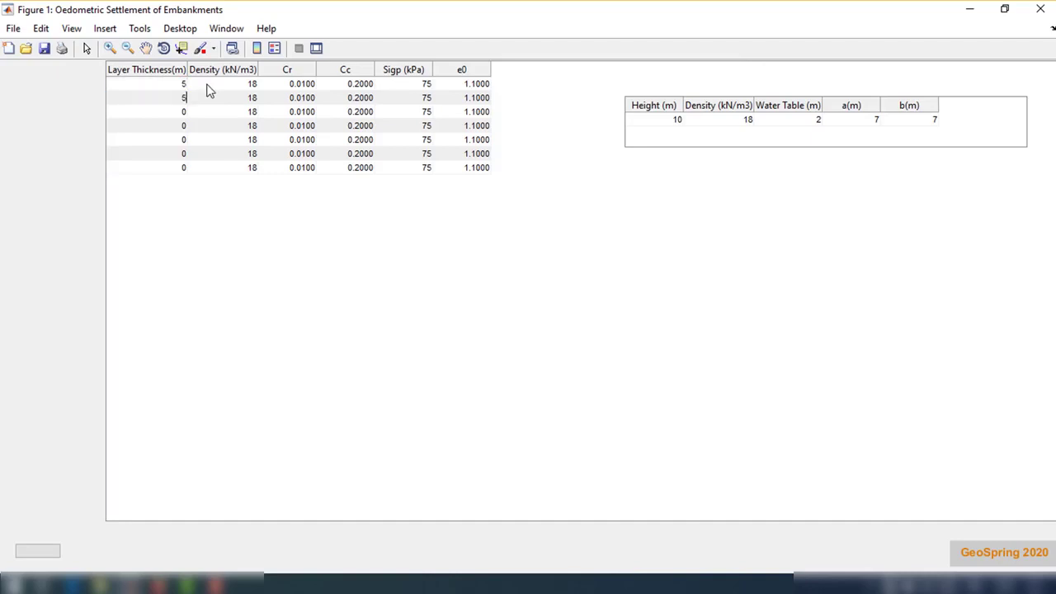
pyautogui.press('Return')
pyautogui.write('5')
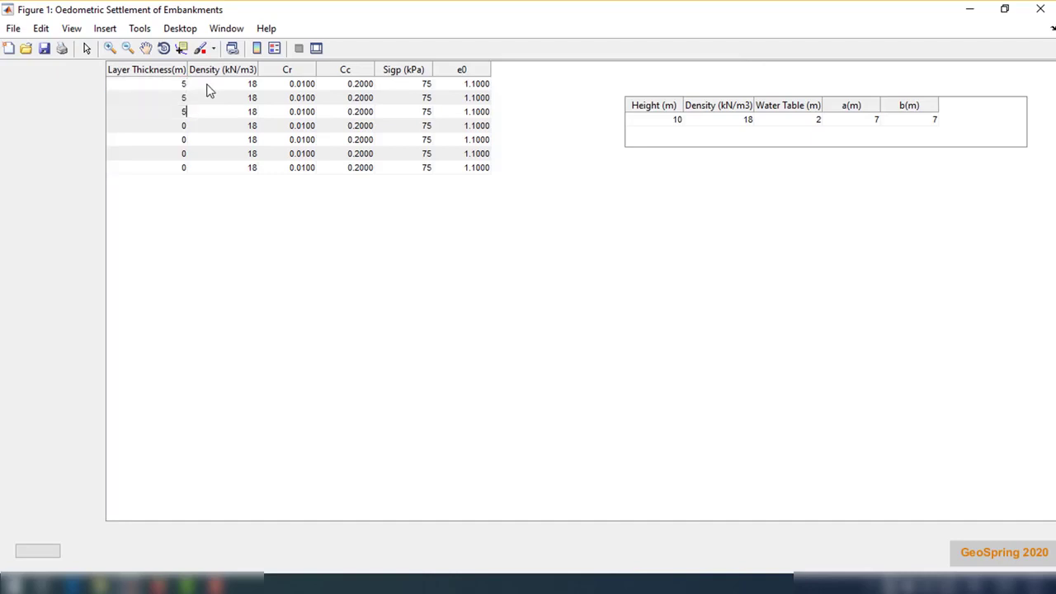
pyautogui.click(407, 370)
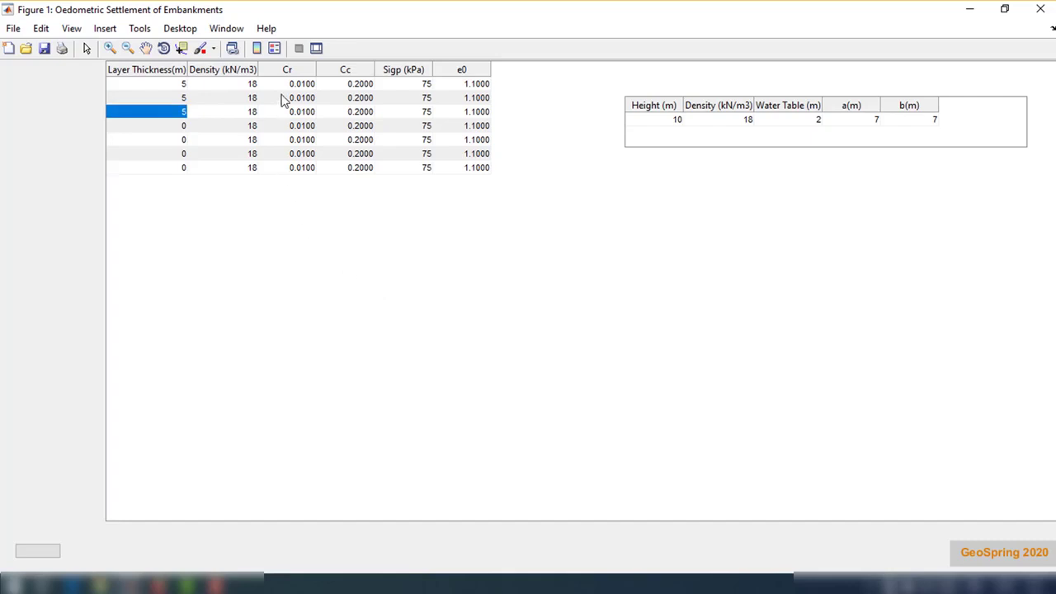
# Set the density of the second layer to 19 kN/m3 and the third layer to 20 kN/m3
pyautogui.doubleClick(249, 98)
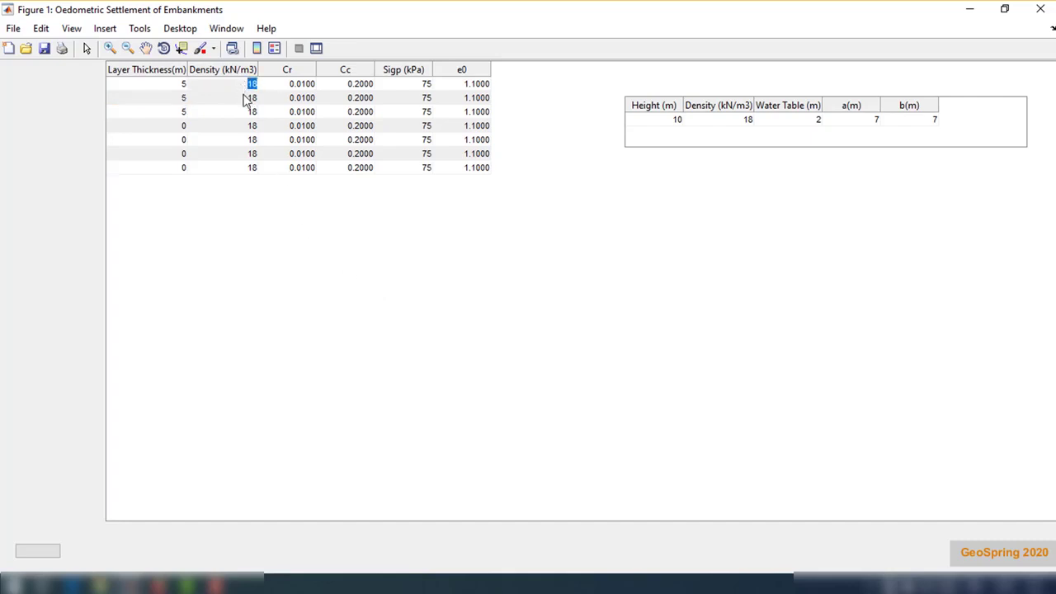
pyautogui.write('19')
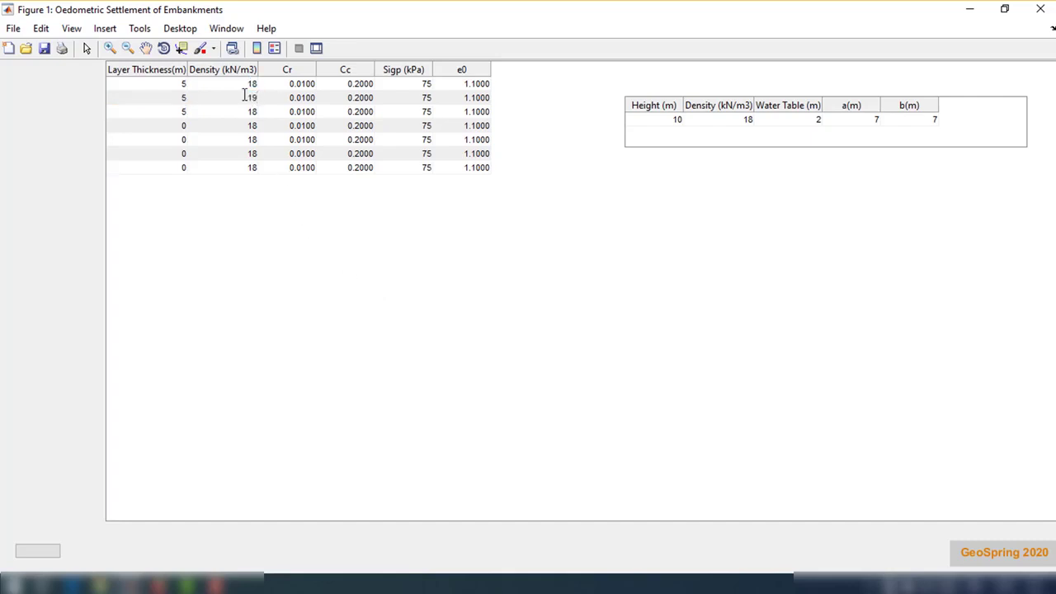
pyautogui.press('Return')
pyautogui.write('2')
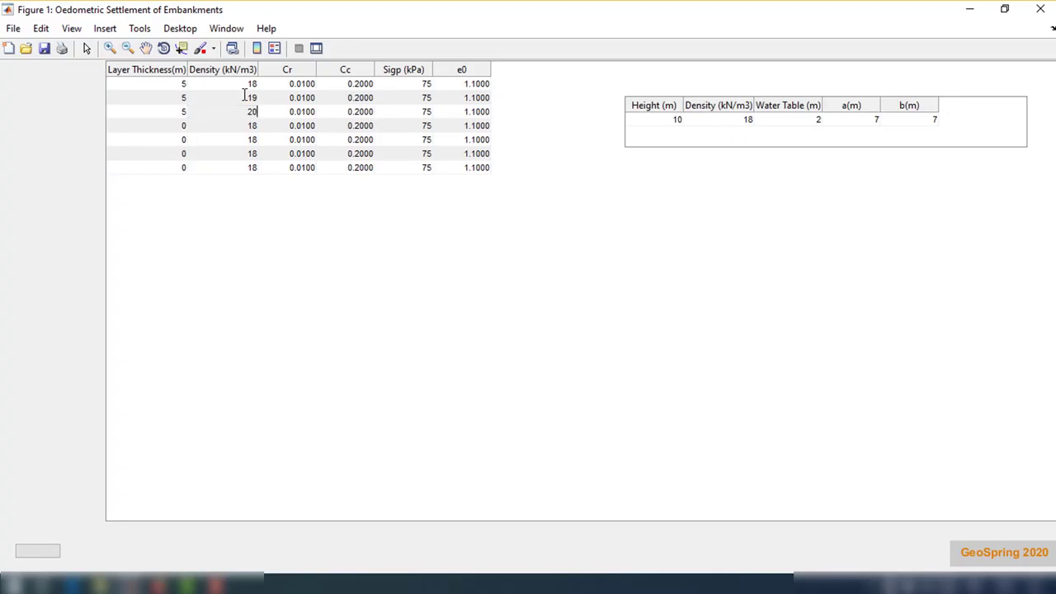
pyautogui.write('0')
pyautogui.press('Return')
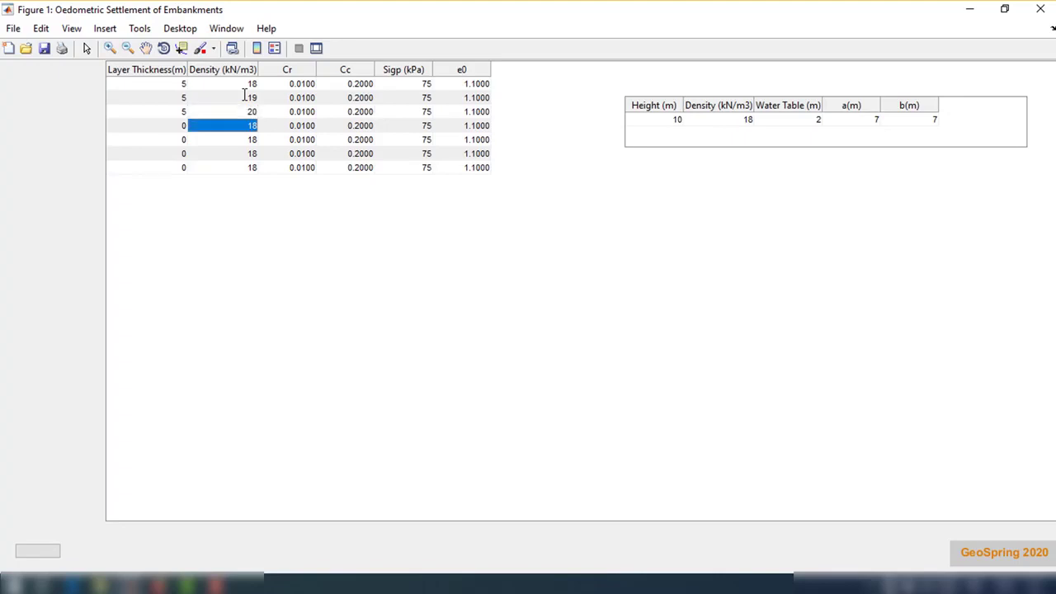
# Set the recompression index Cr to 0.02 for the first layer and 0.015 for the second
pyautogui.doubleClick(298, 84)
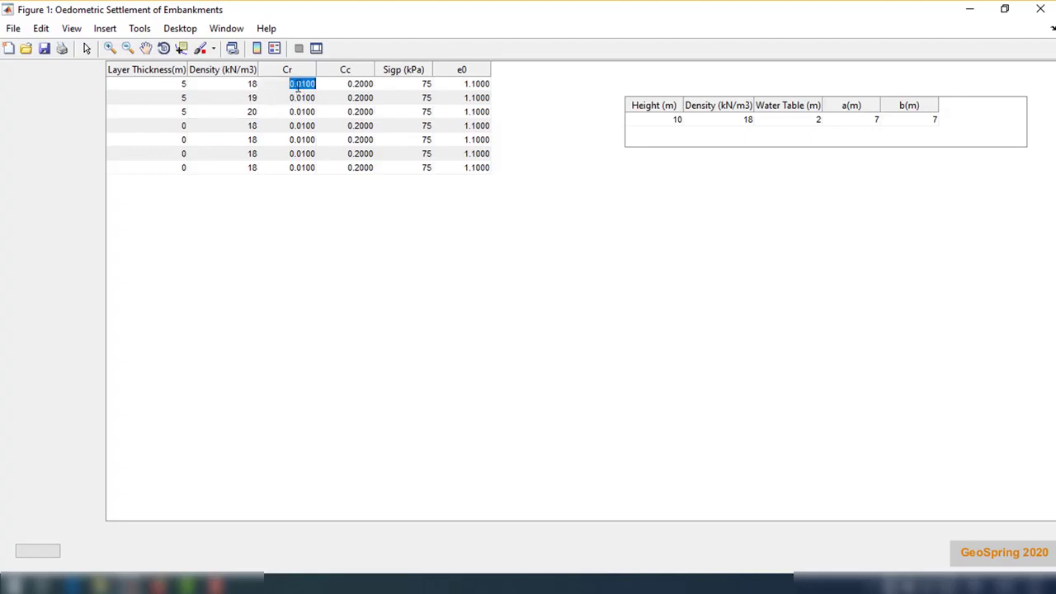
pyautogui.press('BackSpace')
pyautogui.write('.02')
pyautogui.press('Return')
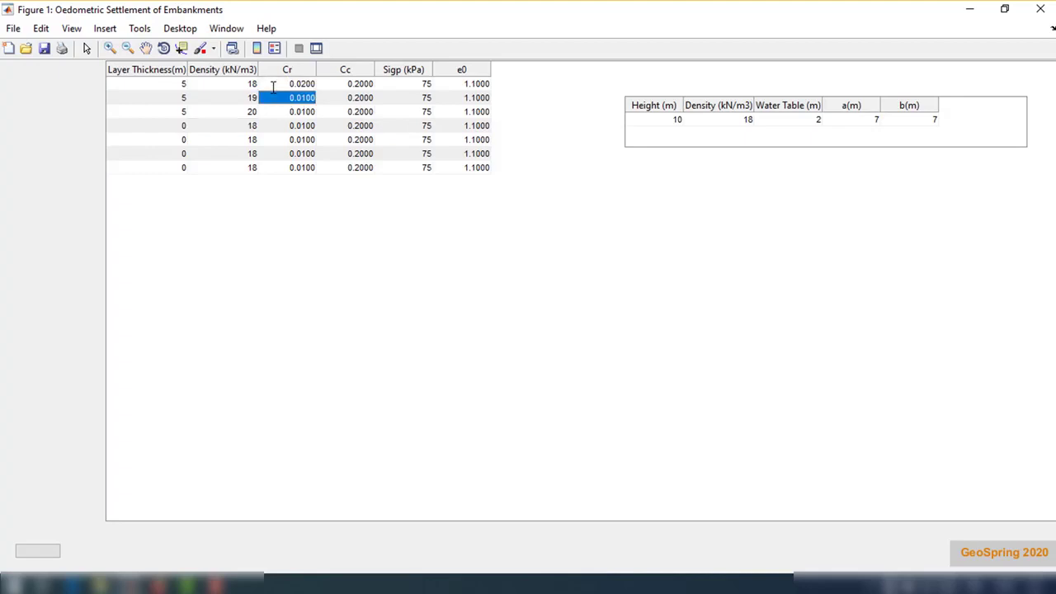
pyautogui.press('BackSpace')
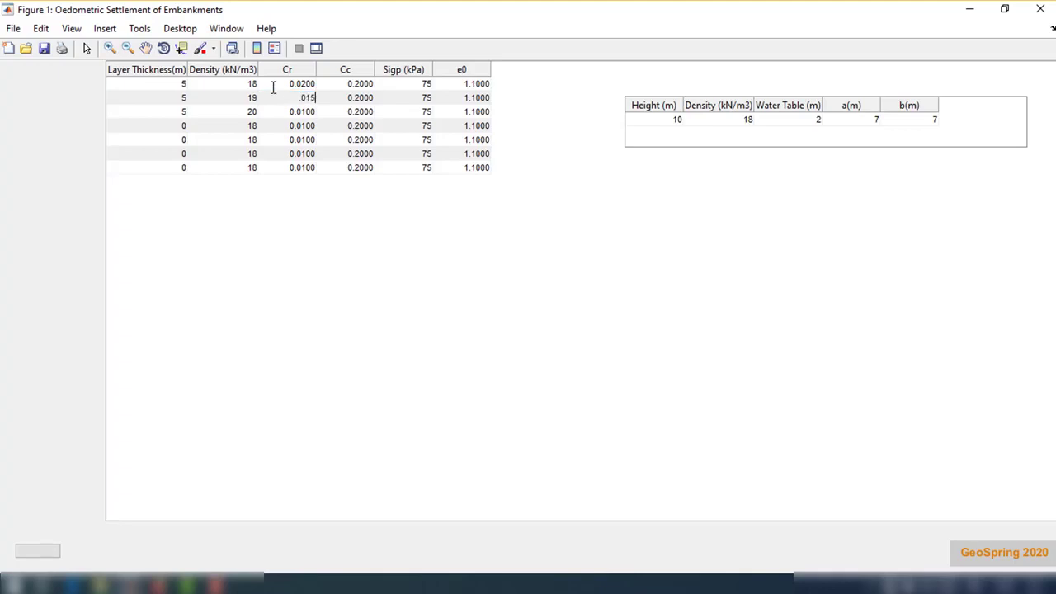
pyautogui.press('Return')
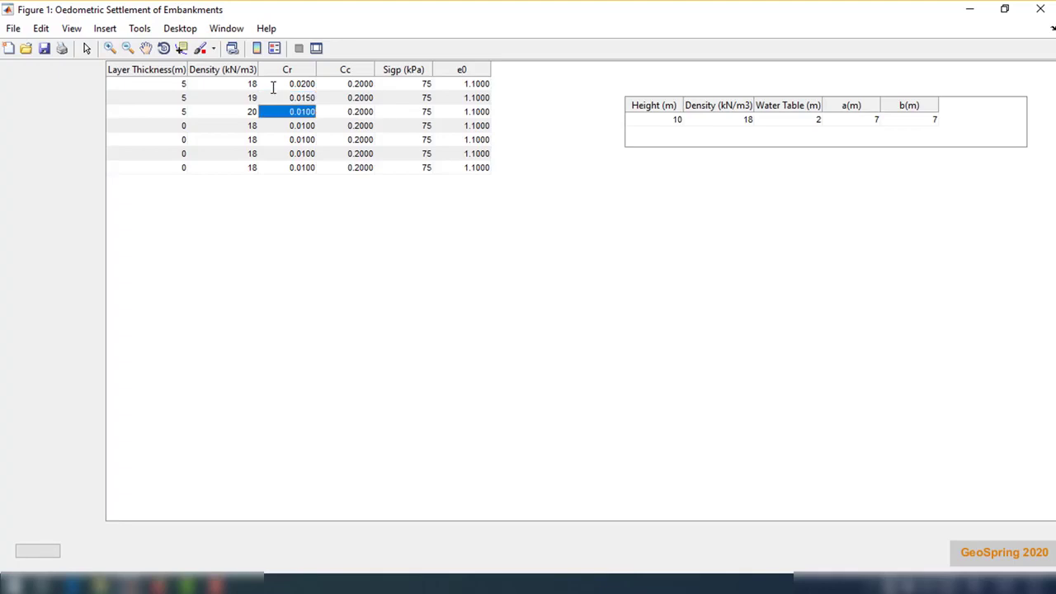
# Set the compression index Cc to 0.15 for the second layer and 0.17 for the third
pyautogui.doubleClick(346, 83)
pyautogui.doubleClick(363, 99)
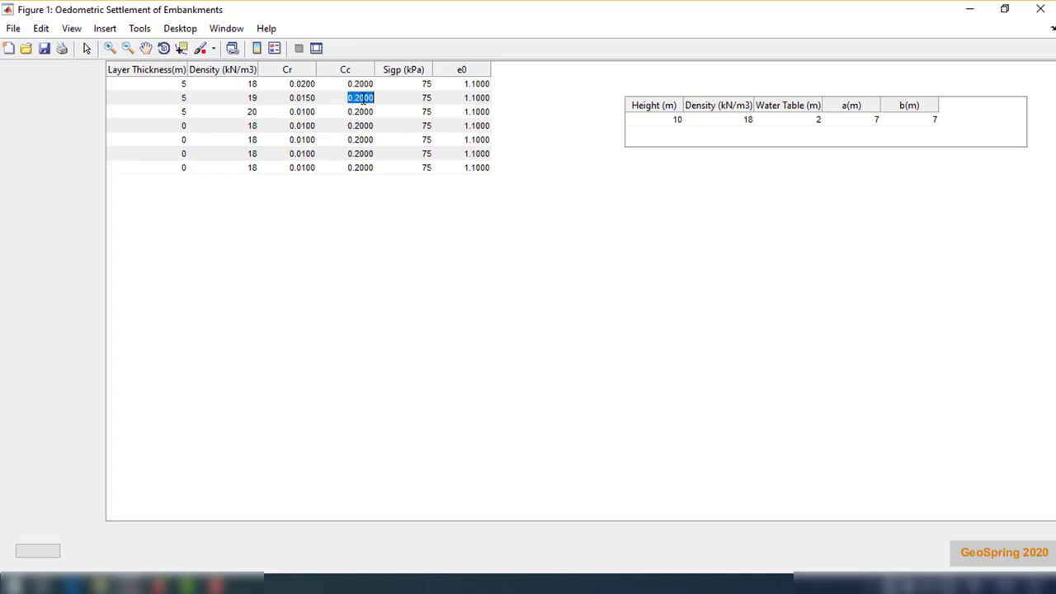
pyautogui.press('BackSpace')
pyautogui.write('.15')
pyautogui.press('Return')
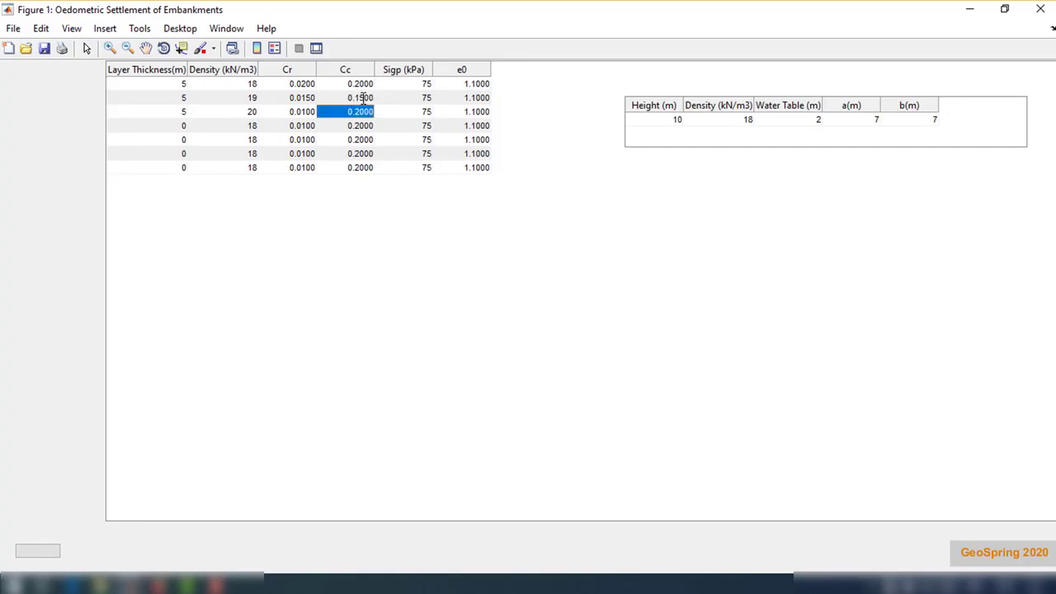
pyautogui.press('BackSpace')
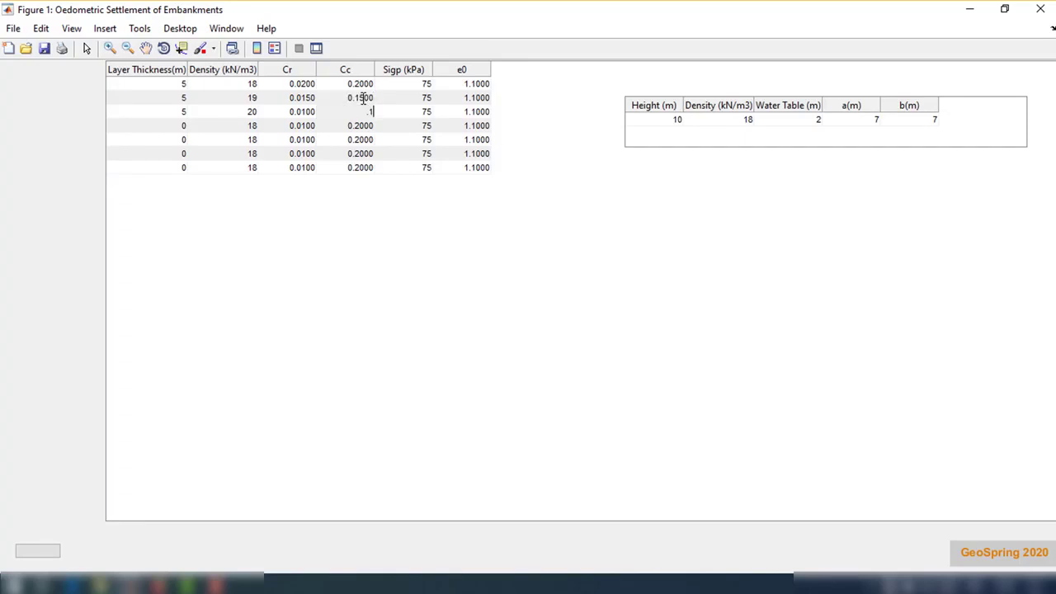
pyautogui.write('.17')
pyautogui.press('Return')
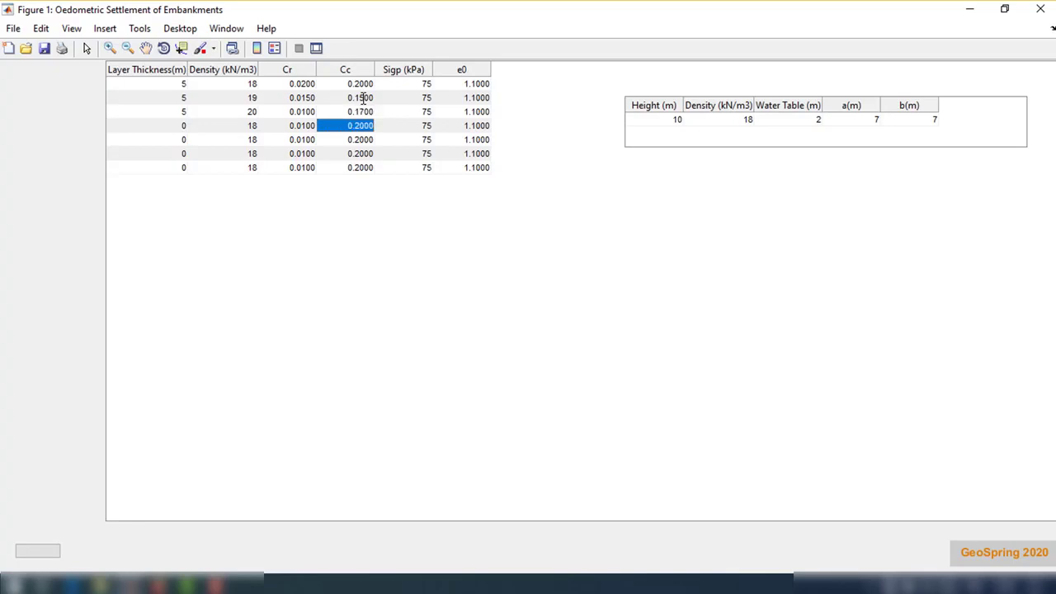
# Set the preconsolidation pressure Sigp of the first three layers to 150, 190 and 200 kPa
pyautogui.doubleClick(422, 83)
pyautogui.write('150')
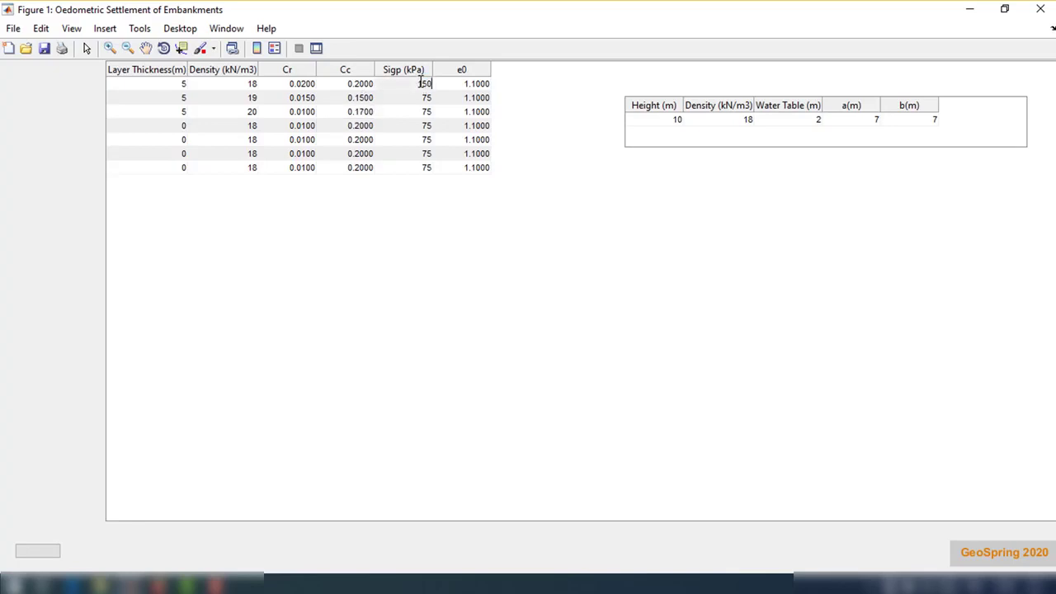
pyautogui.press('Return')
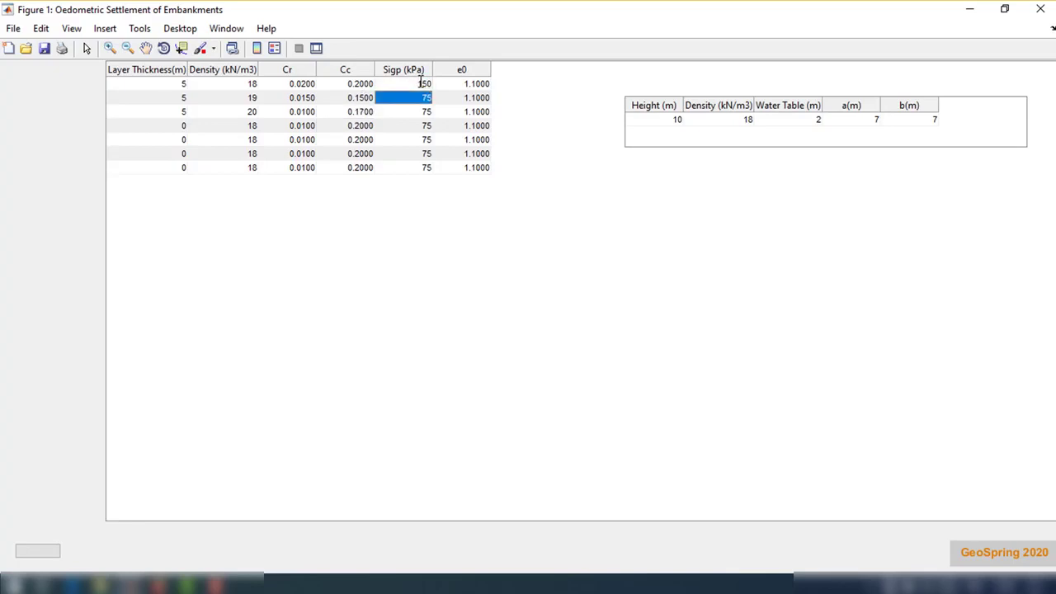
pyautogui.write('1')
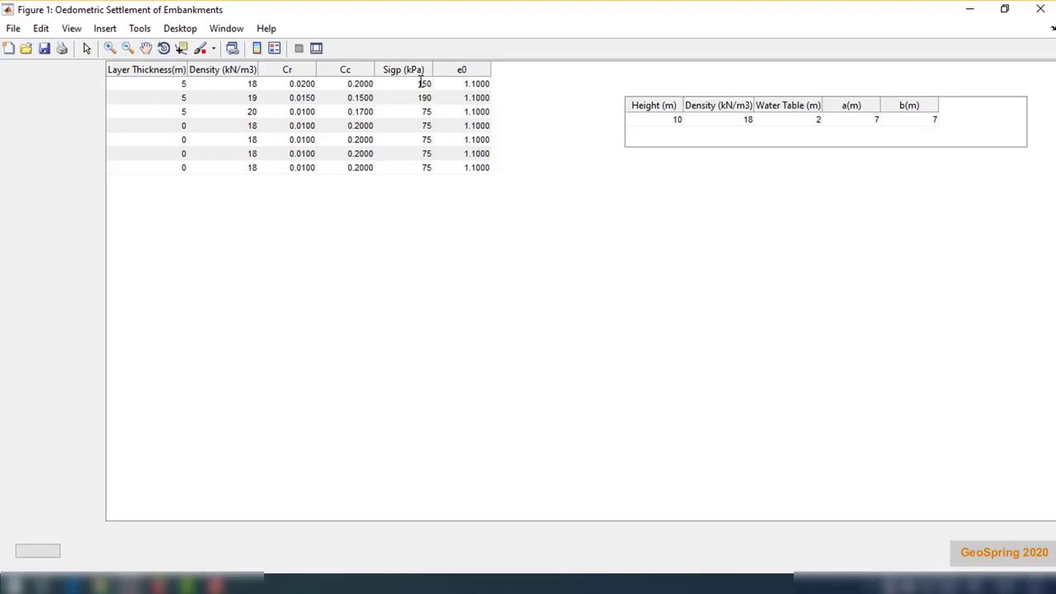
pyautogui.write('90')
pyautogui.press('Return')
pyautogui.write('200')
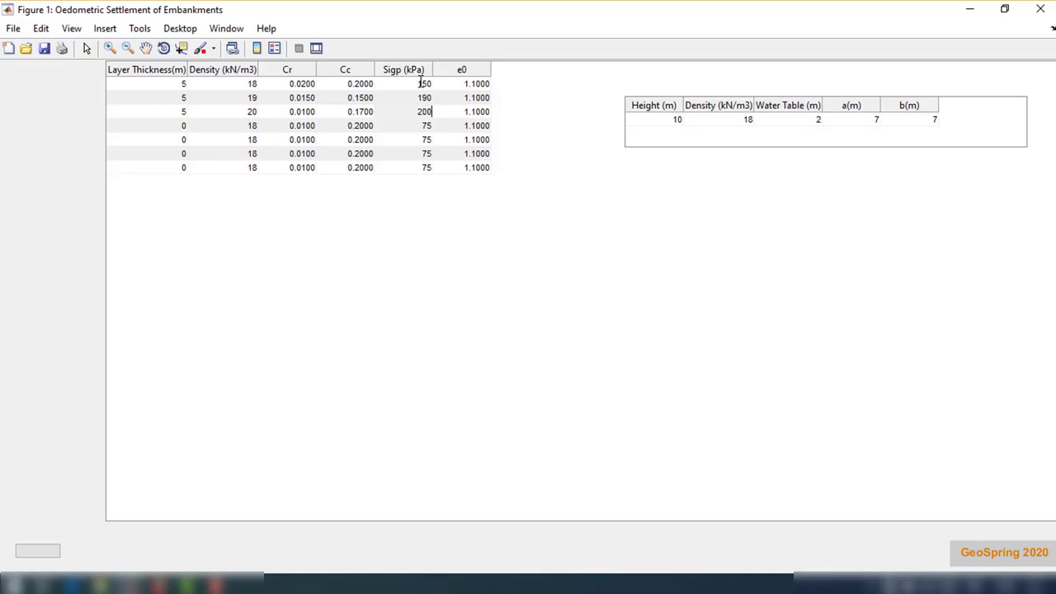
pyautogui.press('Return')
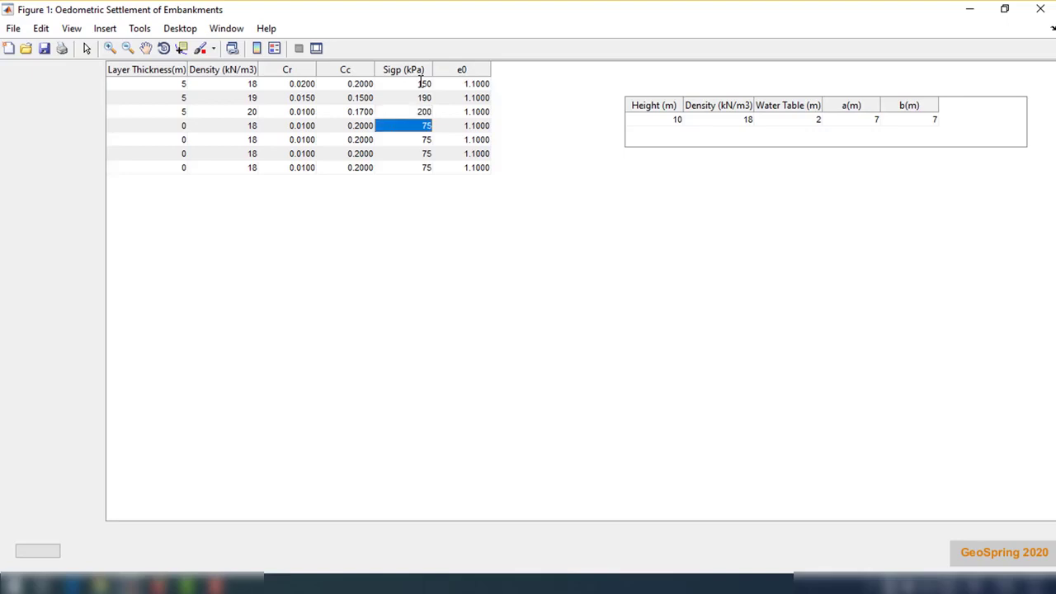
# Set the initial void ratio e0 to 1.2 for the second layer and 1 for the third
pyautogui.click(476, 85)
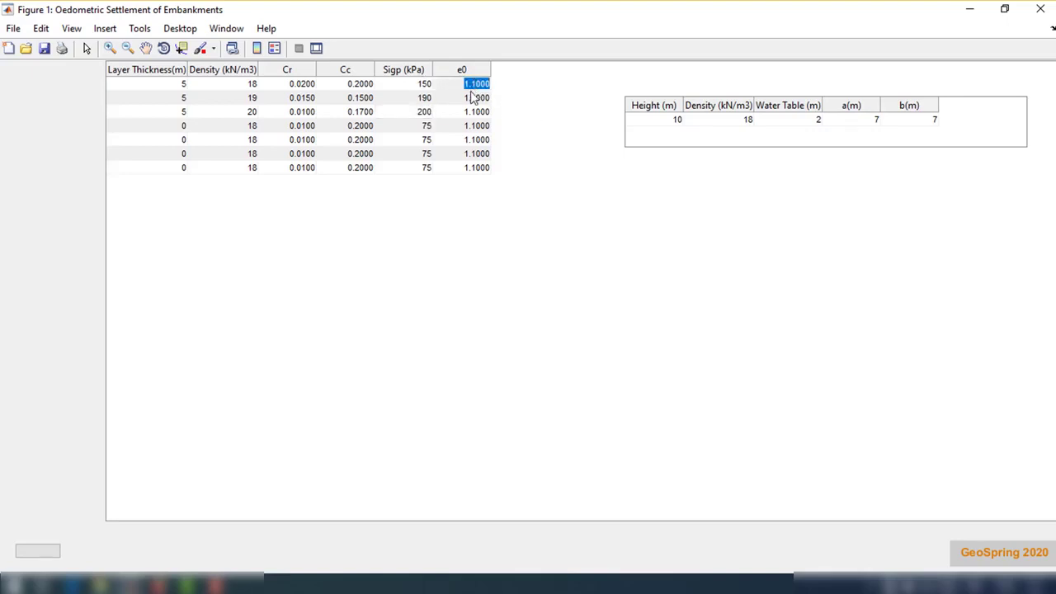
pyautogui.click(475, 97)
pyautogui.moveTo(463, 100); pyautogui.dragTo(520, 96)
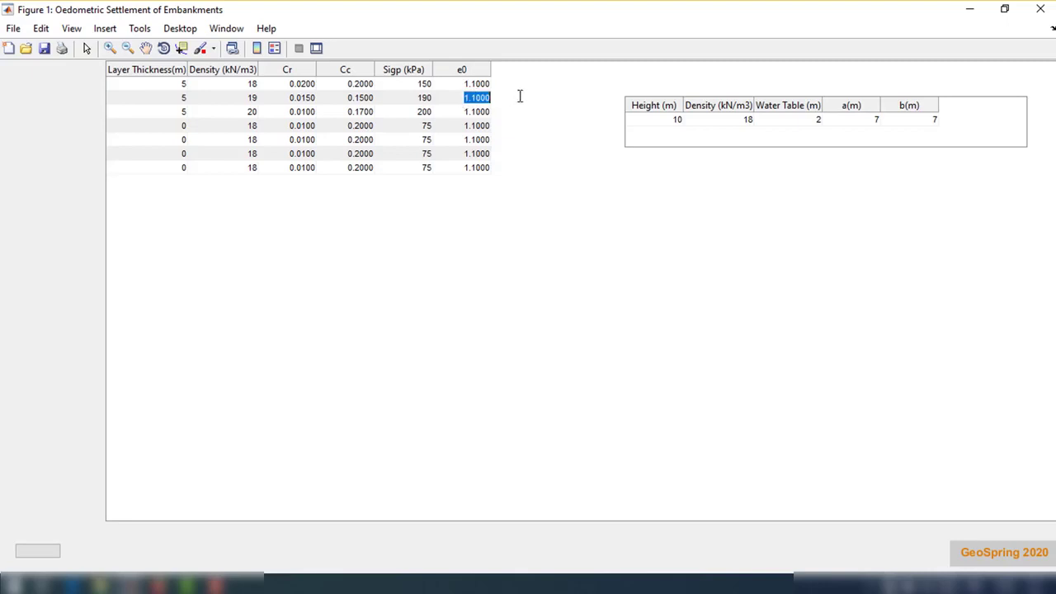
pyautogui.write('1.2')
pyautogui.press('Return')
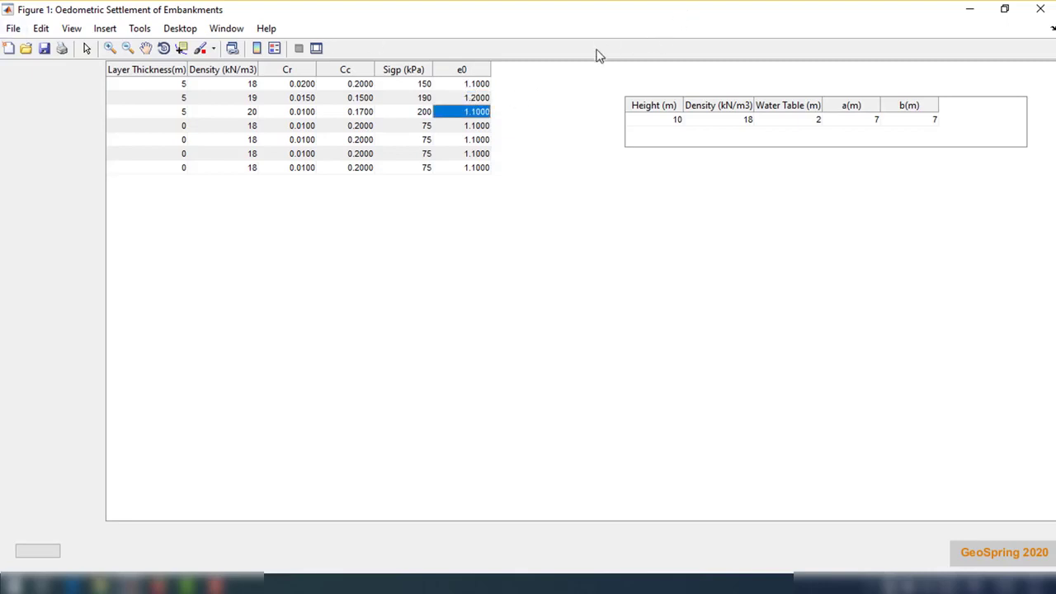
pyautogui.doubleClick(490, 83)
pyautogui.doubleClick(485, 113)
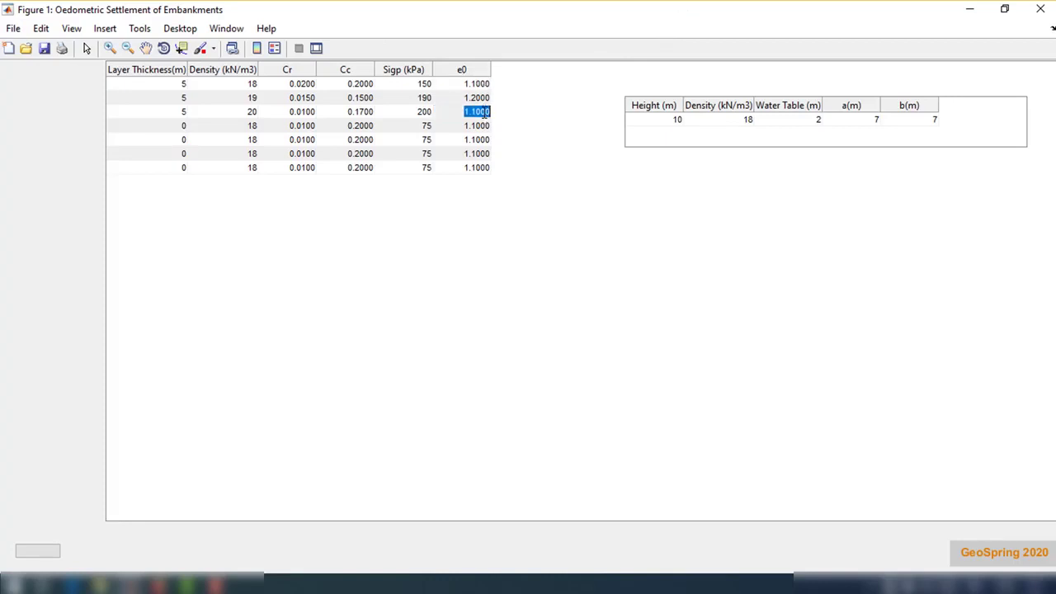
pyautogui.write('1')
pyautogui.press('Return')
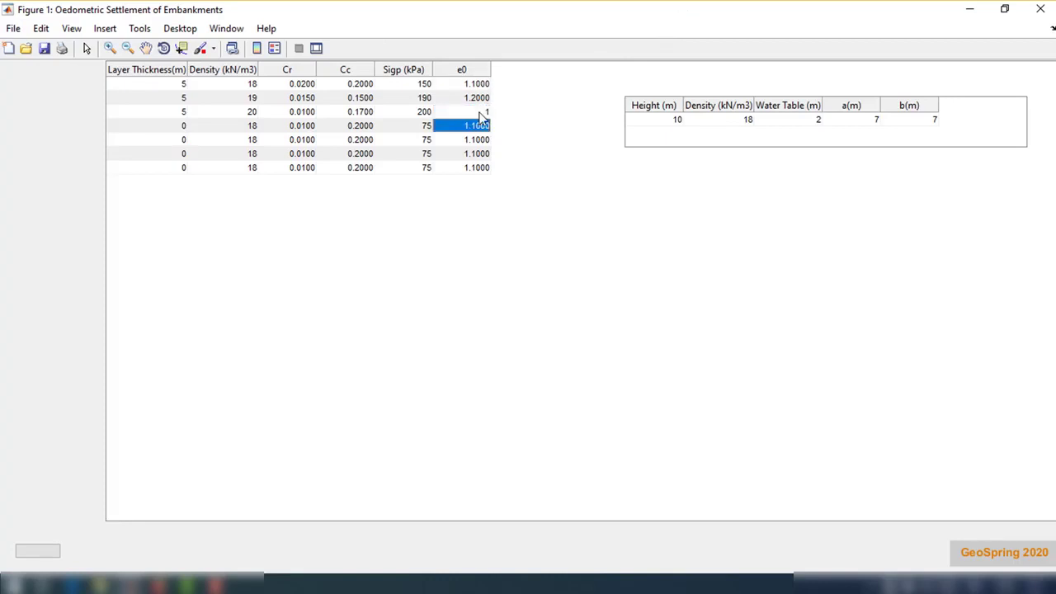
# Set the embankment height to 5 m, its density to 20 kN/m3 and the water table to 3 m
pyautogui.doubleClick(671, 124)
pyautogui.write('5')
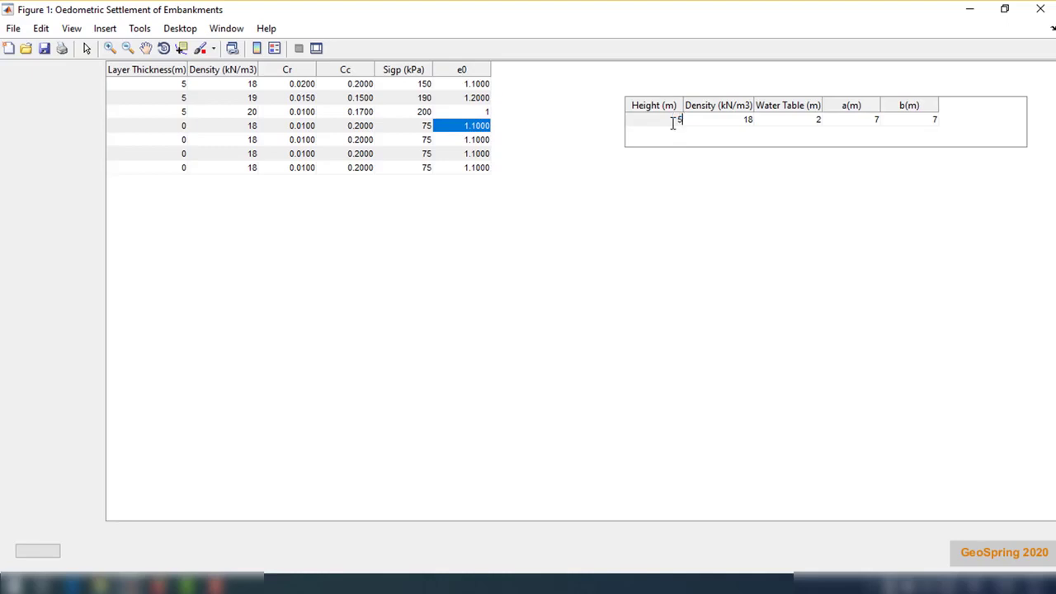
pyautogui.press('Return')
pyautogui.doubleClick(740, 121)
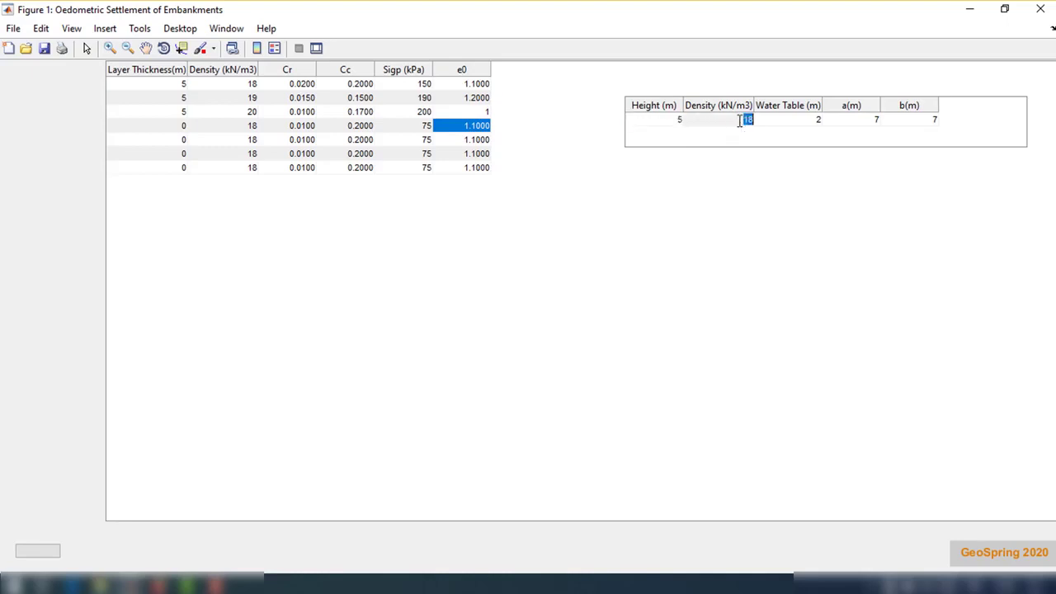
pyautogui.write('20')
pyautogui.press('Return')
pyautogui.doubleClick(818, 120)
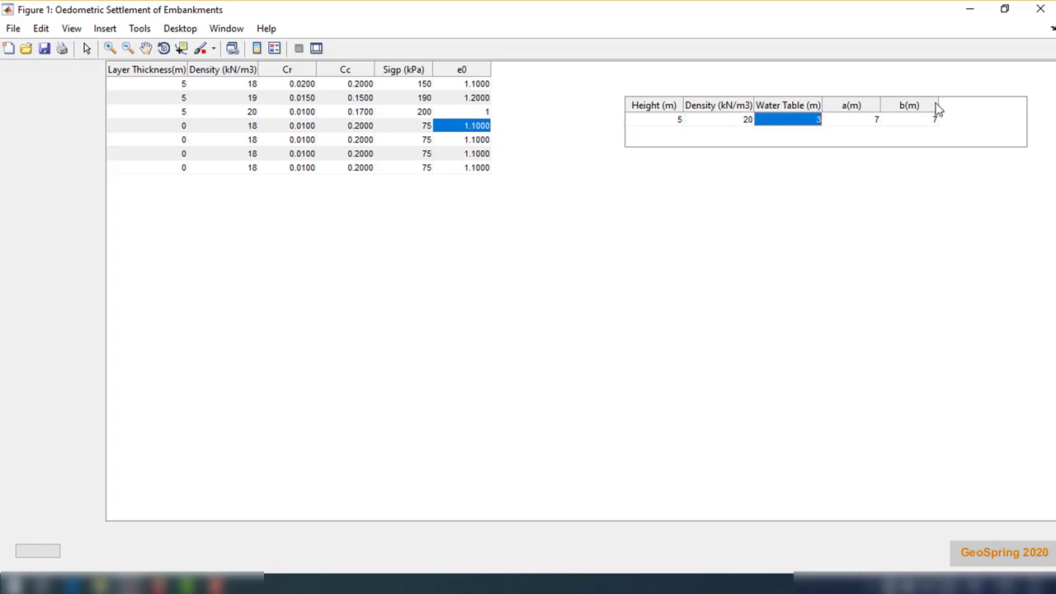
# Set the embankment dimensions a and b to 5 m each
pyautogui.doubleClick(873, 121)
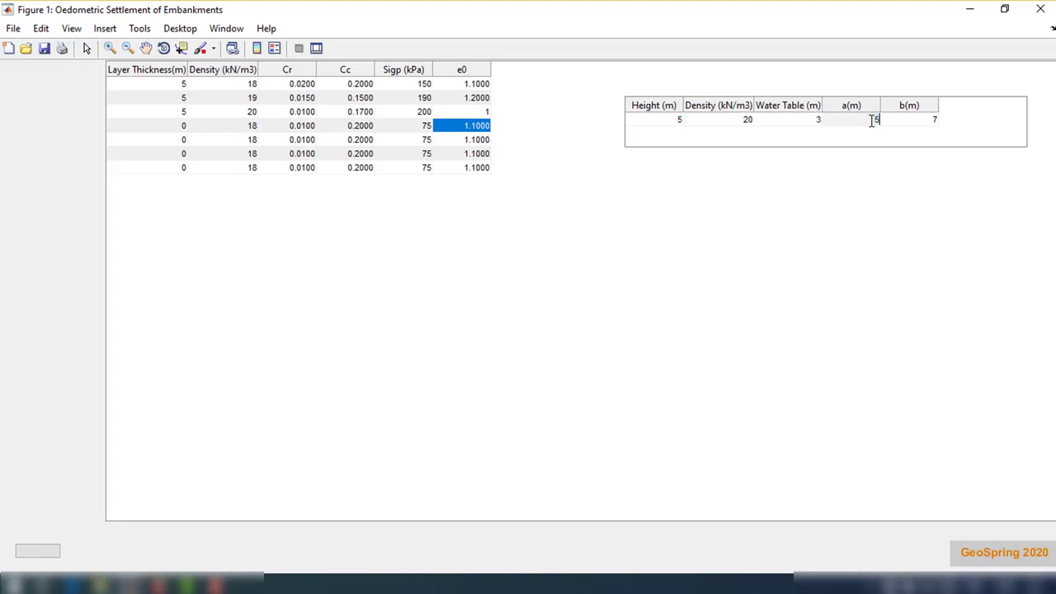
pyautogui.press('Return')
pyautogui.doubleClick(923, 120)
pyautogui.write('5')
pyautogui.press('Return')
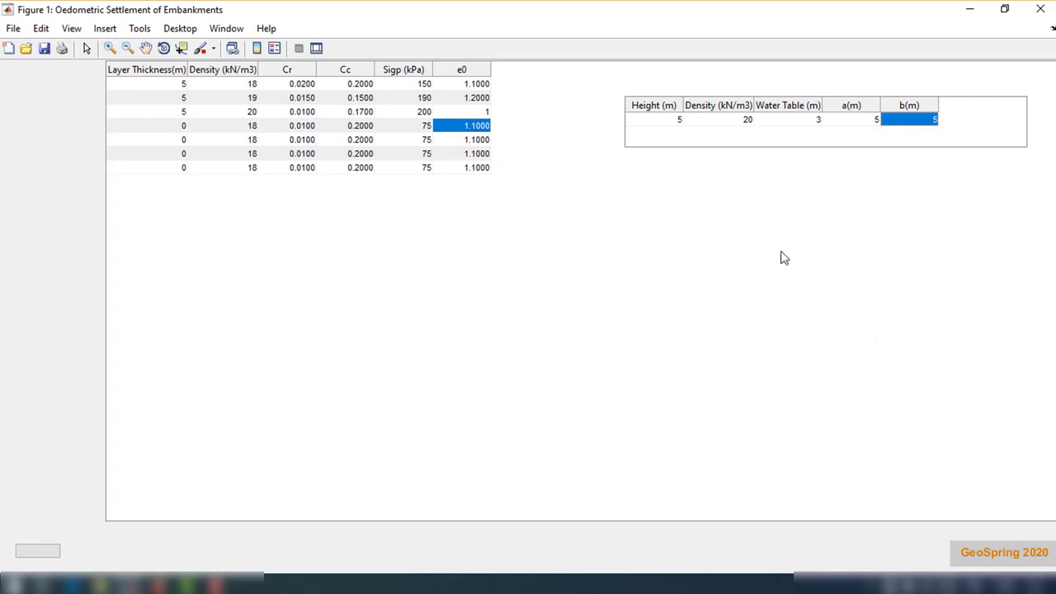
# Run the oedometric settlement calculation and view the settlement curve along the embankment width at full size, closing the results when done
pyautogui.click(34, 552)
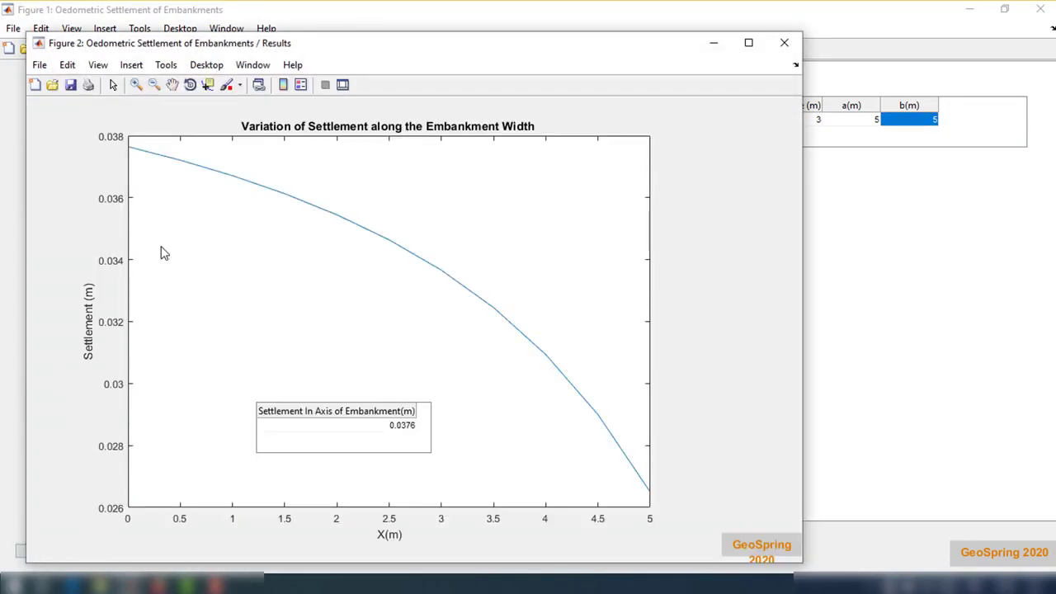
pyautogui.moveTo(392, 47); pyautogui.dragTo(554, 55)
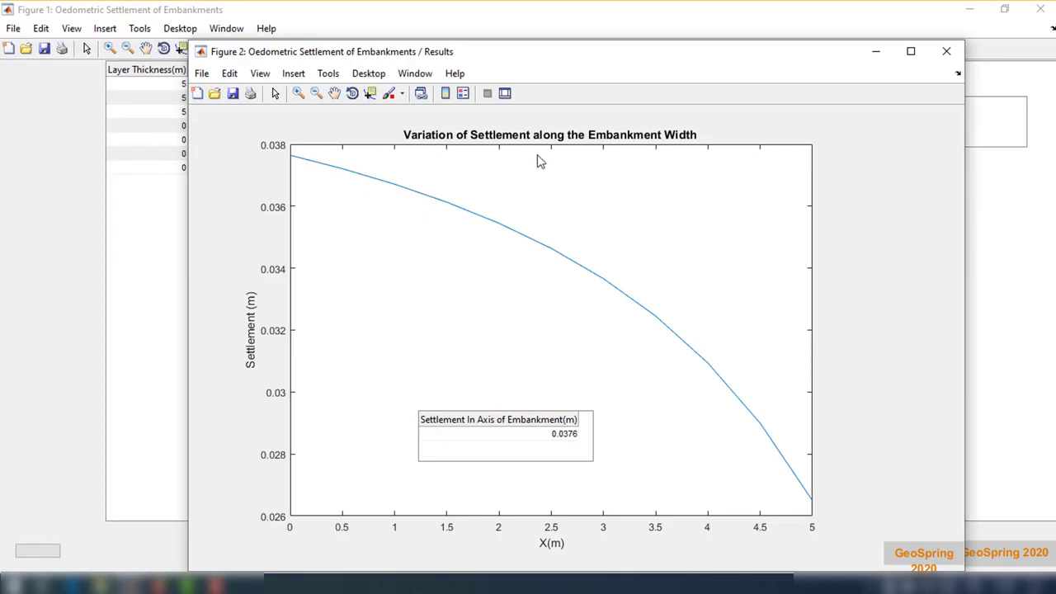
pyautogui.click(910, 51)
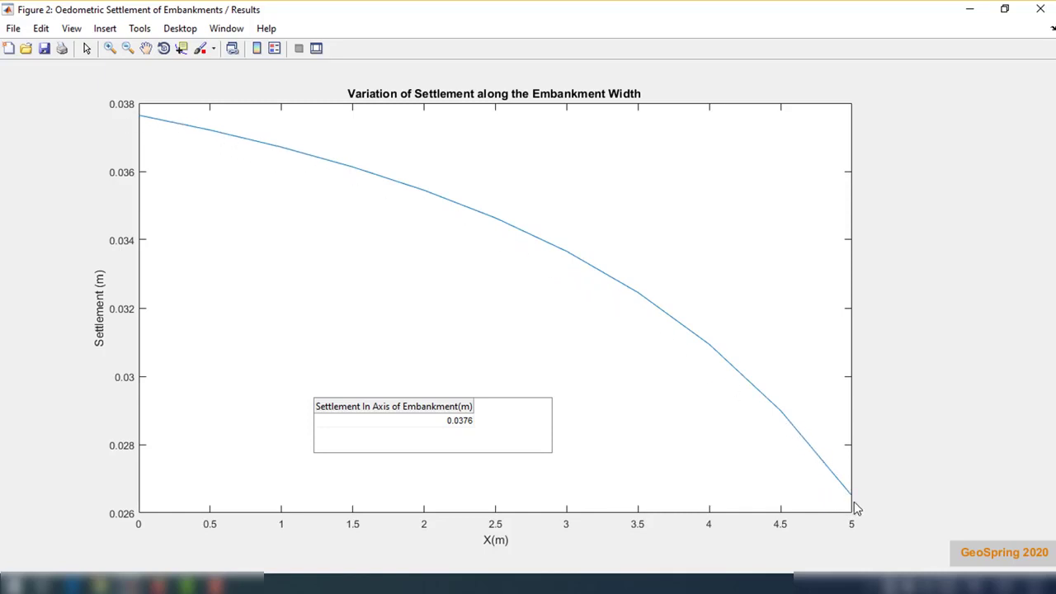
pyautogui.click(1049, 8)
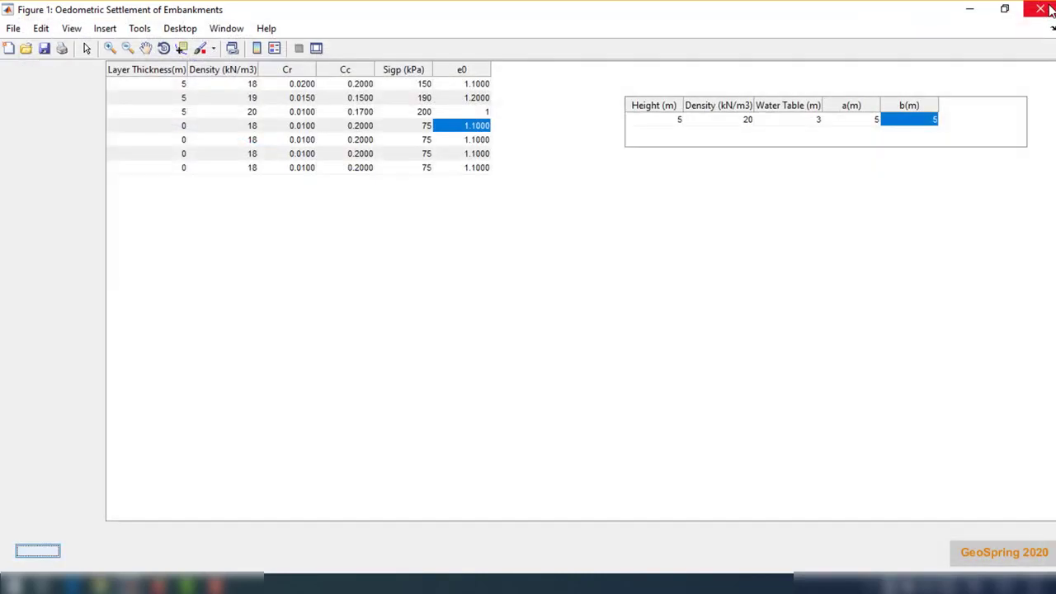
pyautogui.doubleClick(180, 84)
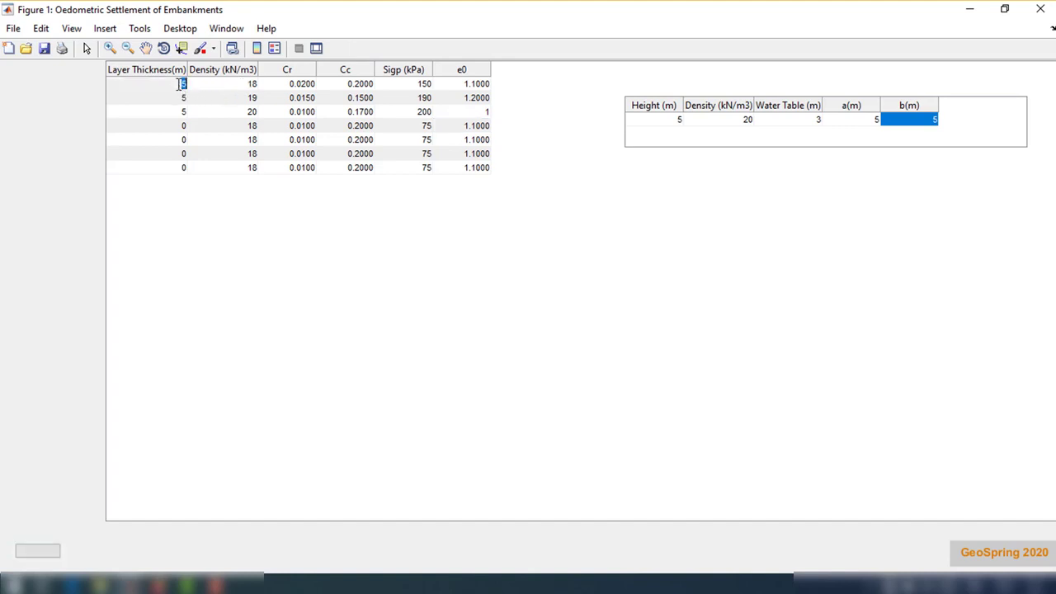
pyautogui.doubleClick(182, 98)
pyautogui.doubleClick(183, 112)
pyautogui.doubleClick(302, 86)
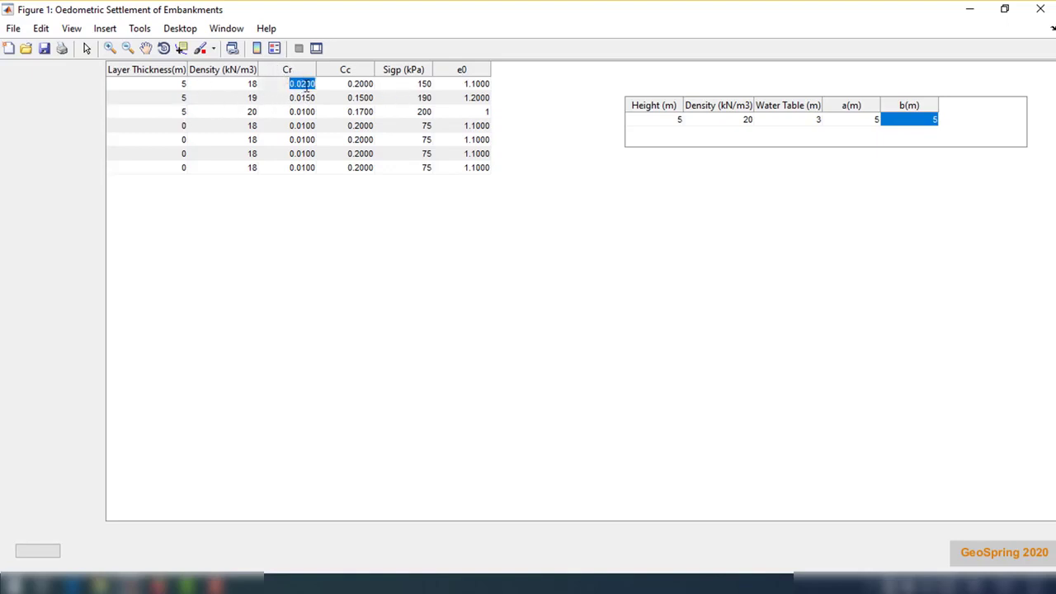
pyautogui.doubleClick(359, 82)
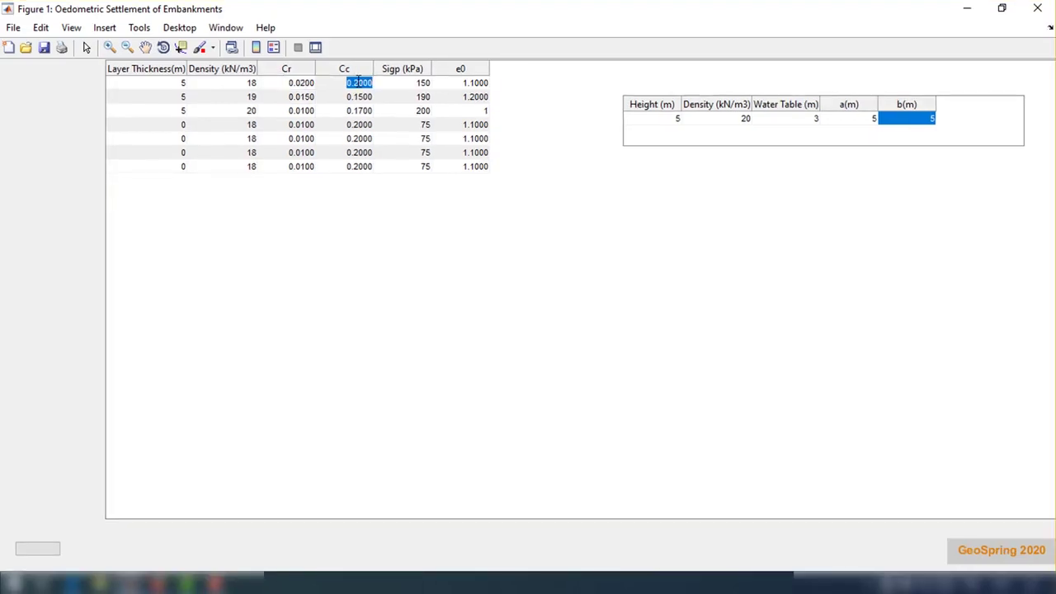
pyautogui.click(511, 262)
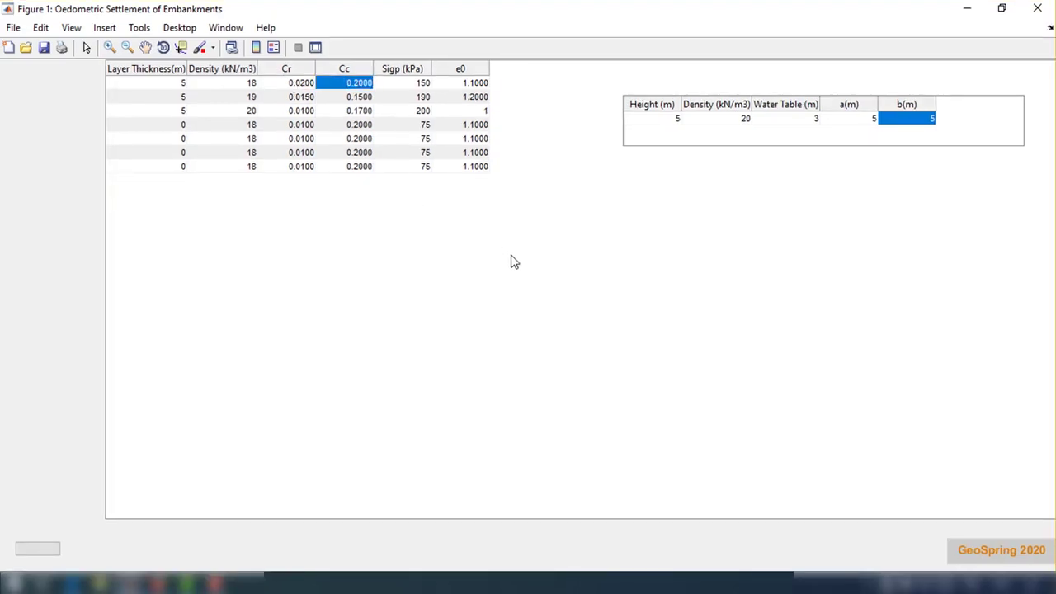